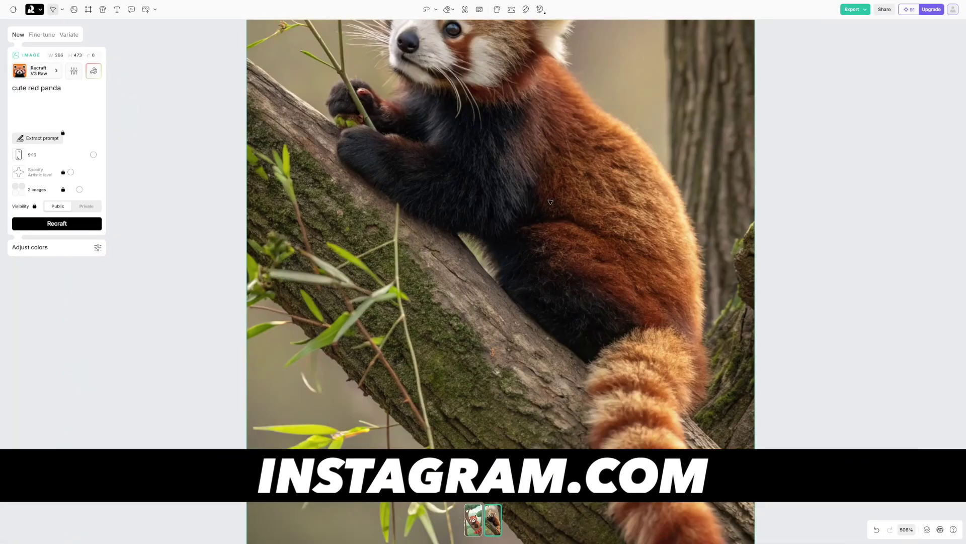
Examine both generated "cute red panda" images, the illustrated version and the photorealistic one, up close and in full
left_click_drag(551, 202, 582, 355)
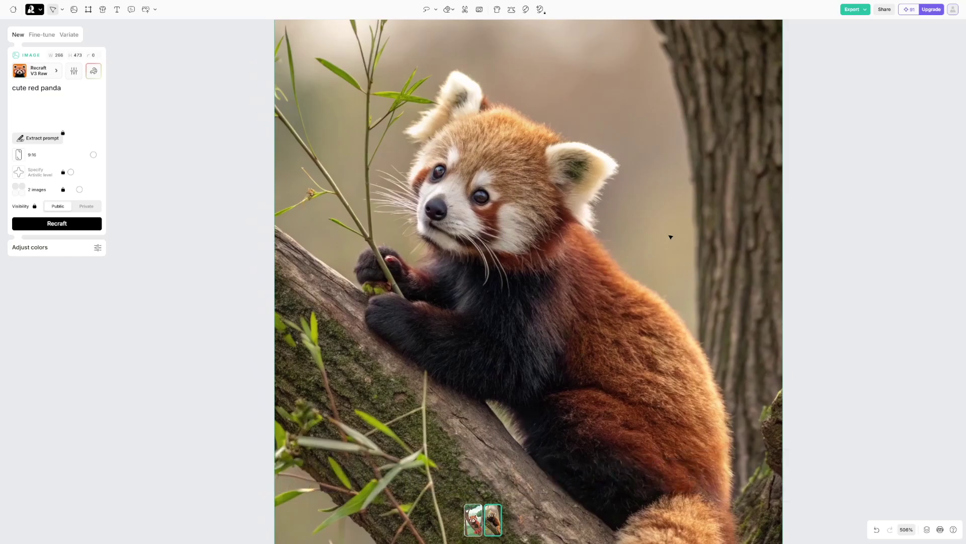
left_click_drag(59, 89, 26, 90)
left_click(473, 517)
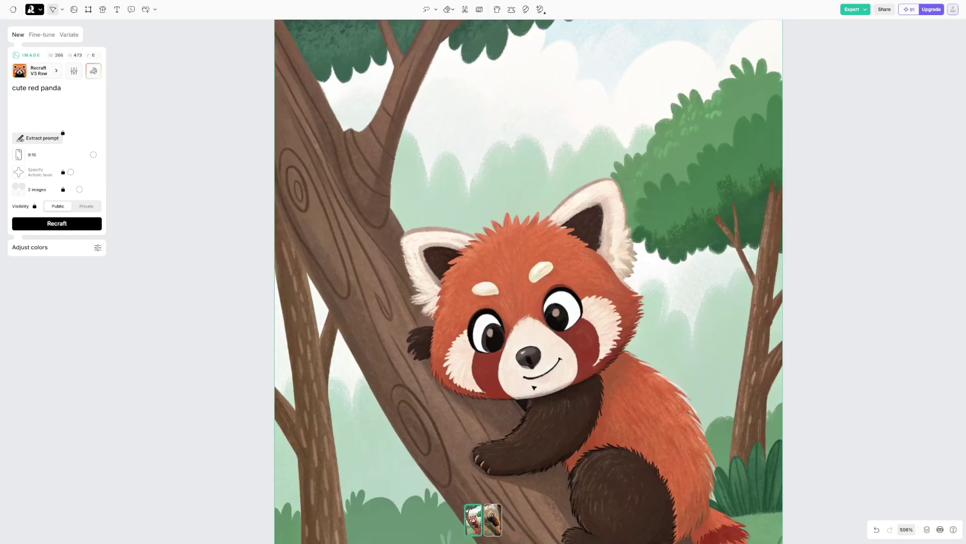
scroll(496, 301, "down", 5)
scroll(703, 334, "down", 3)
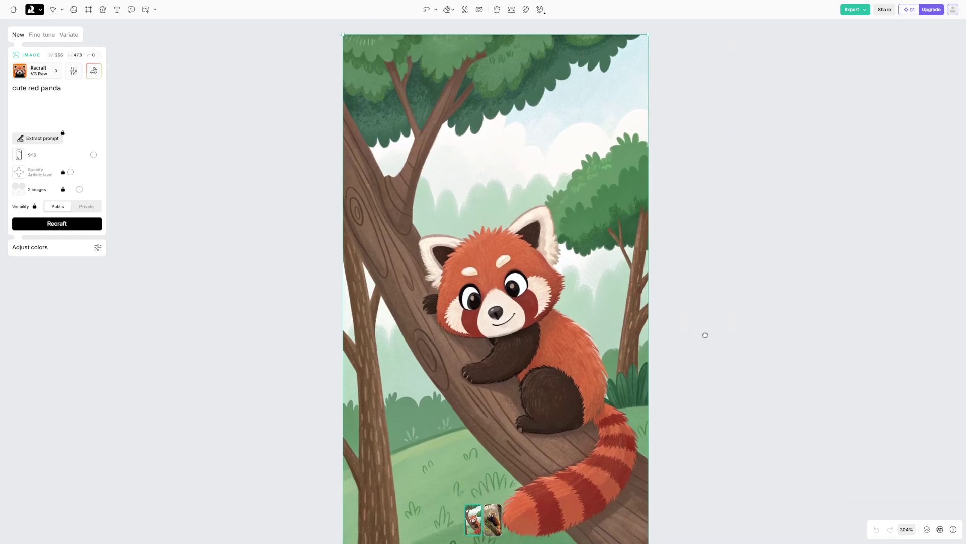
left_click(491, 512)
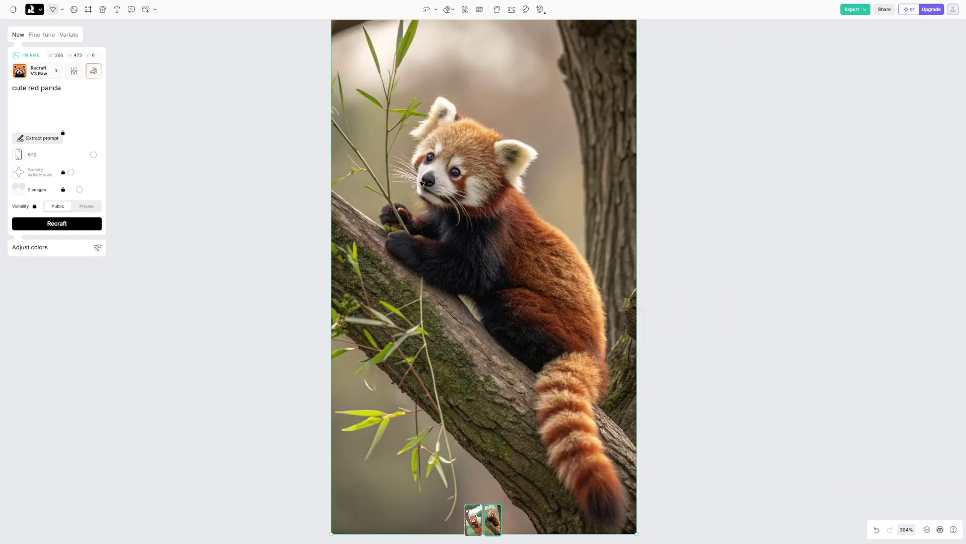
scroll(442, 186, "up", 8)
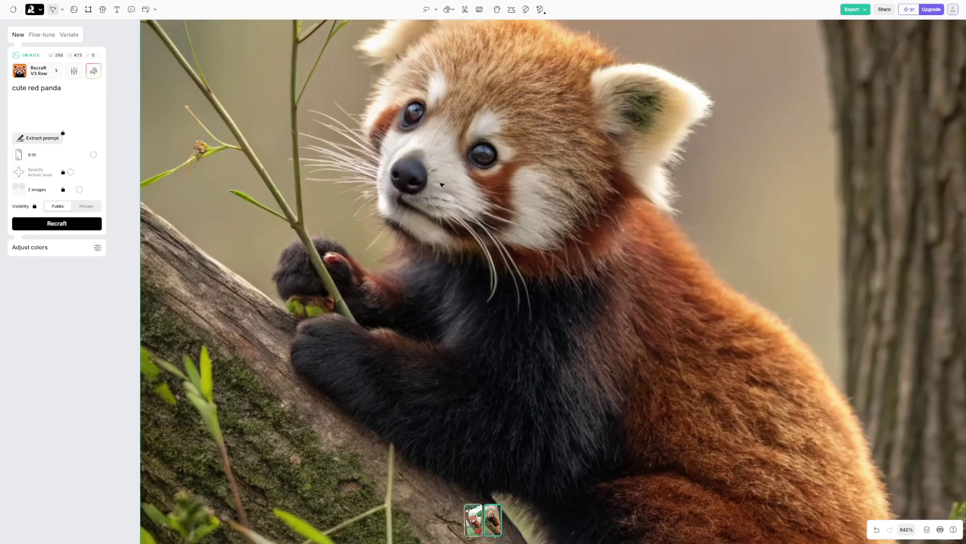
scroll(443, 187, "down", 3)
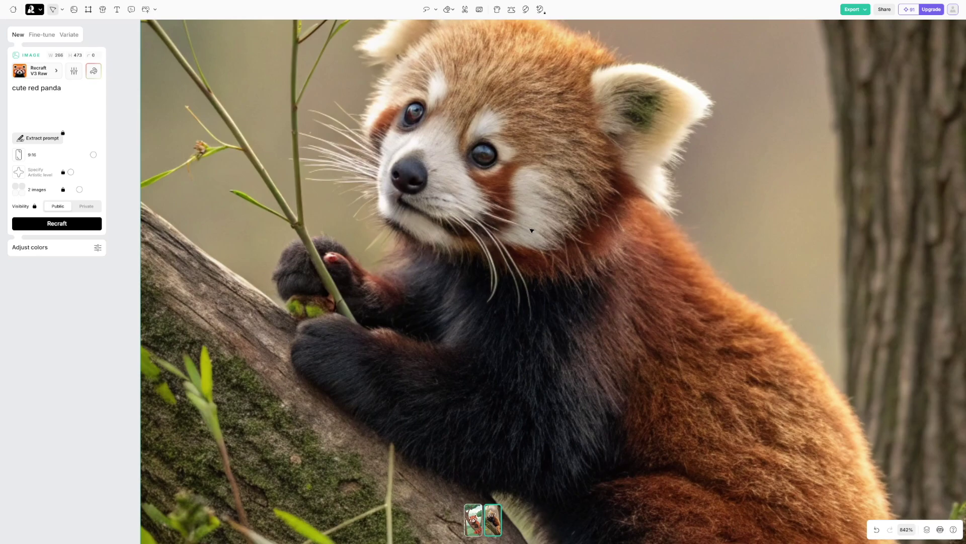
scroll(532, 231, "down", 3)
left_click_drag(600, 404, 564, 401)
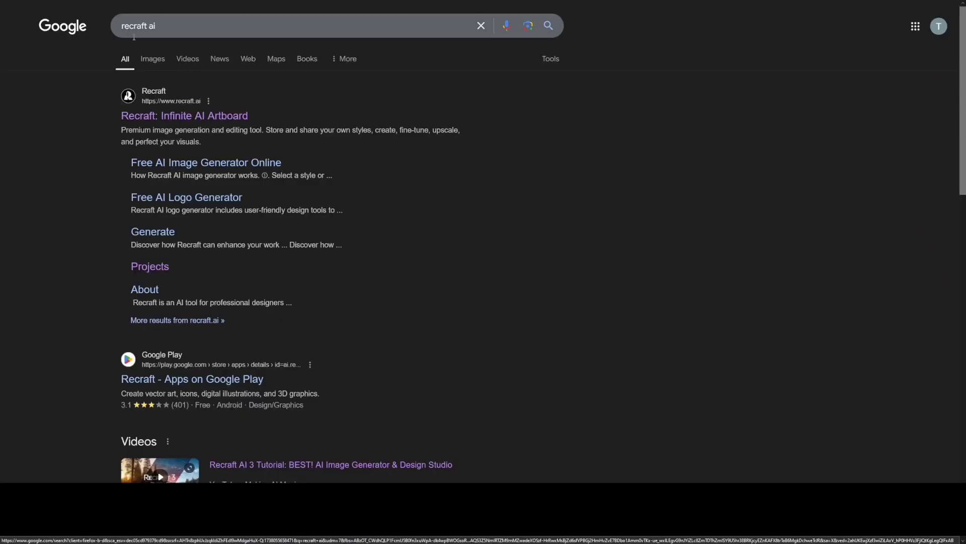
Open the Recraft: Infinite AI Artboard website from the Google results for recraft ai
left_click_drag(157, 26, 117, 28)
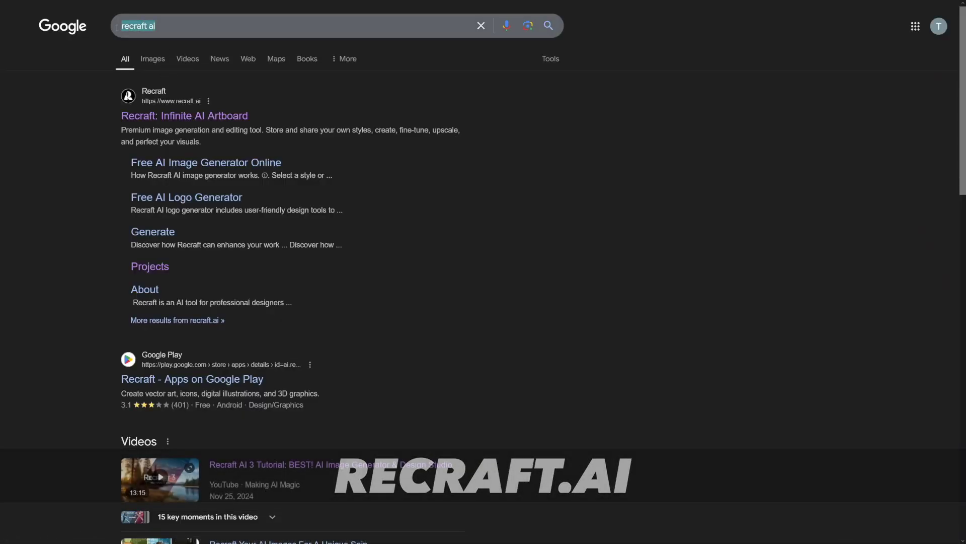
left_click(171, 28)
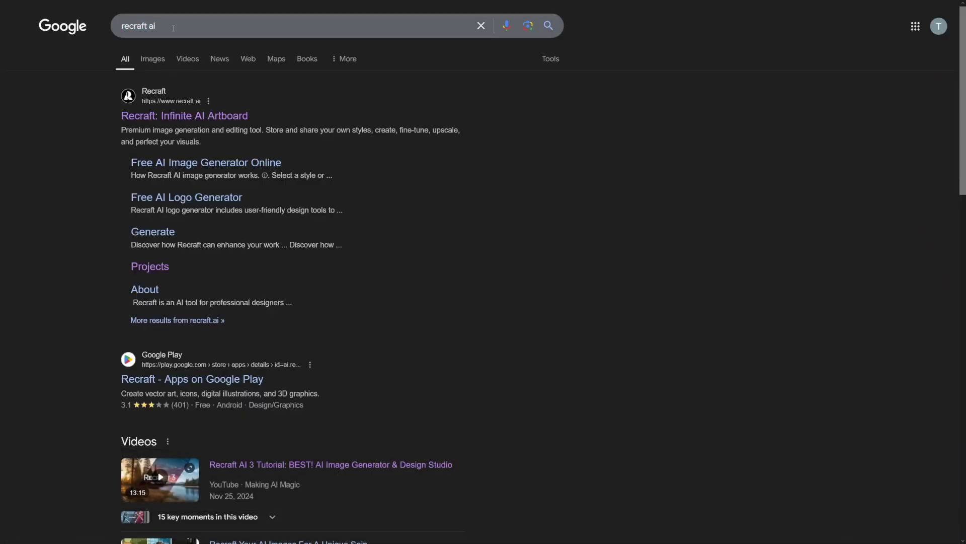
left_click(203, 116)
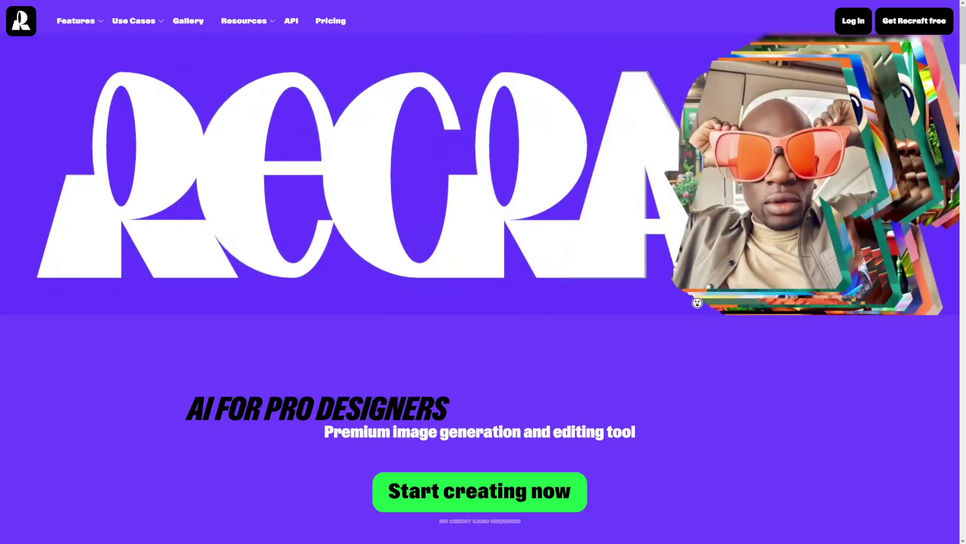
Look through the Recraft home page's sections on styles, image examples and editing features
scroll(683, 262, "down", 2)
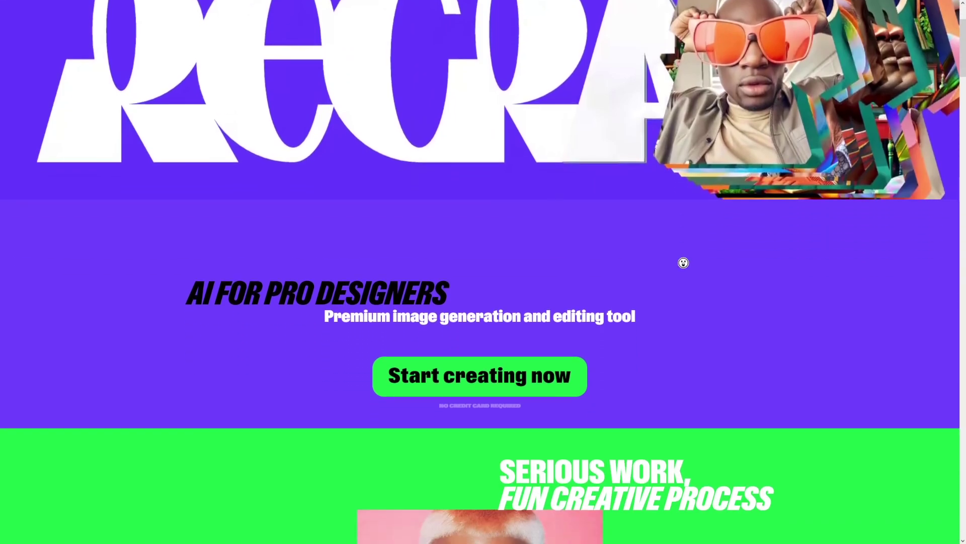
scroll(683, 262, "down", 7)
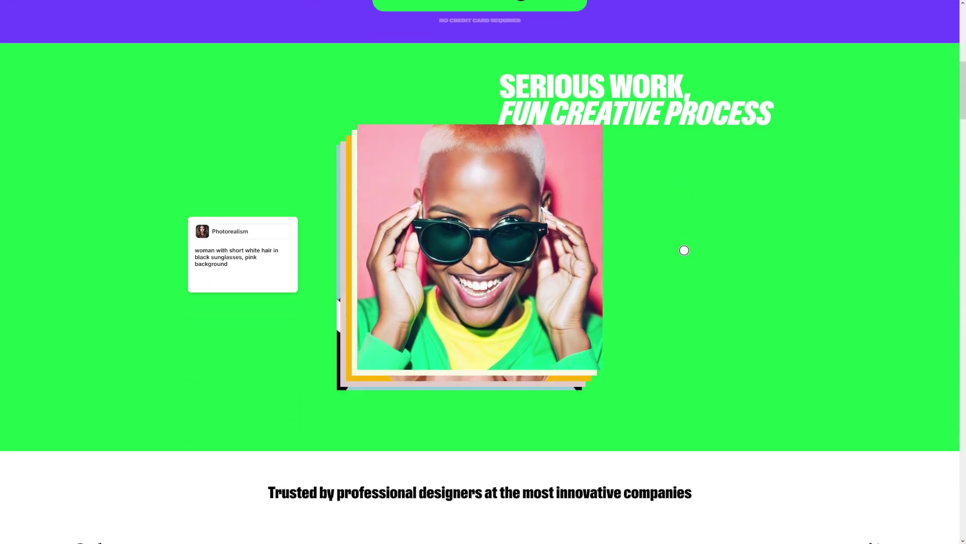
scroll(684, 250, "down", 8)
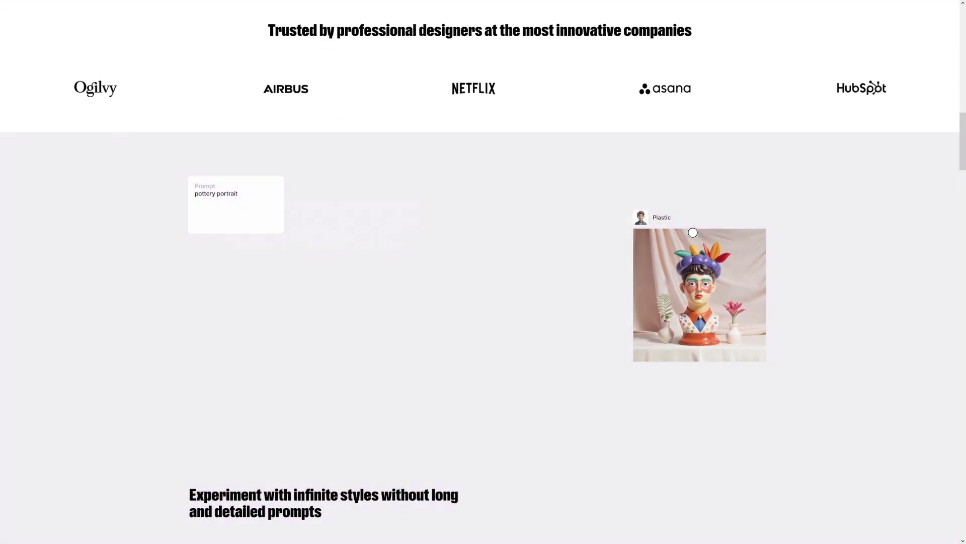
scroll(693, 232, "down", 2)
scroll(710, 274, "down", 3)
scroll(661, 237, "down", 6)
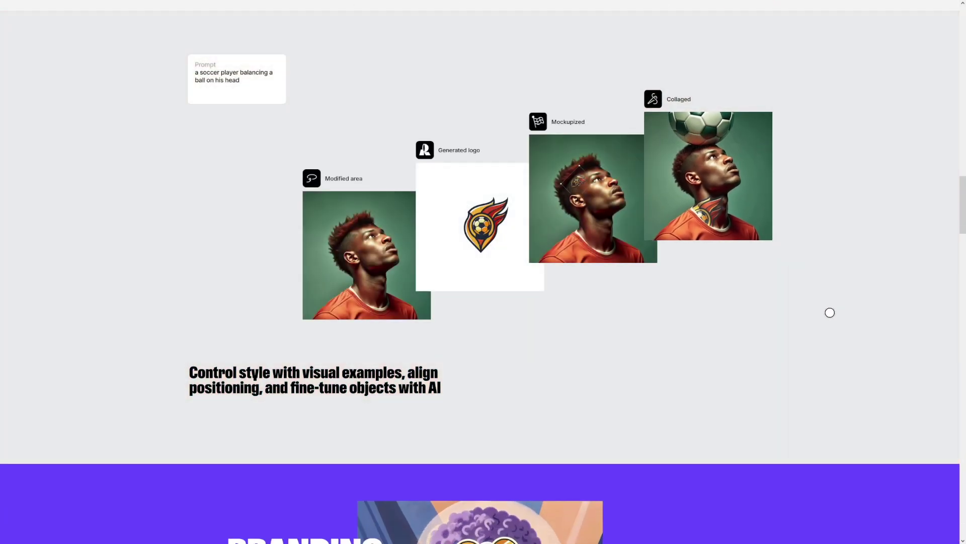
scroll(818, 317, "down", 3)
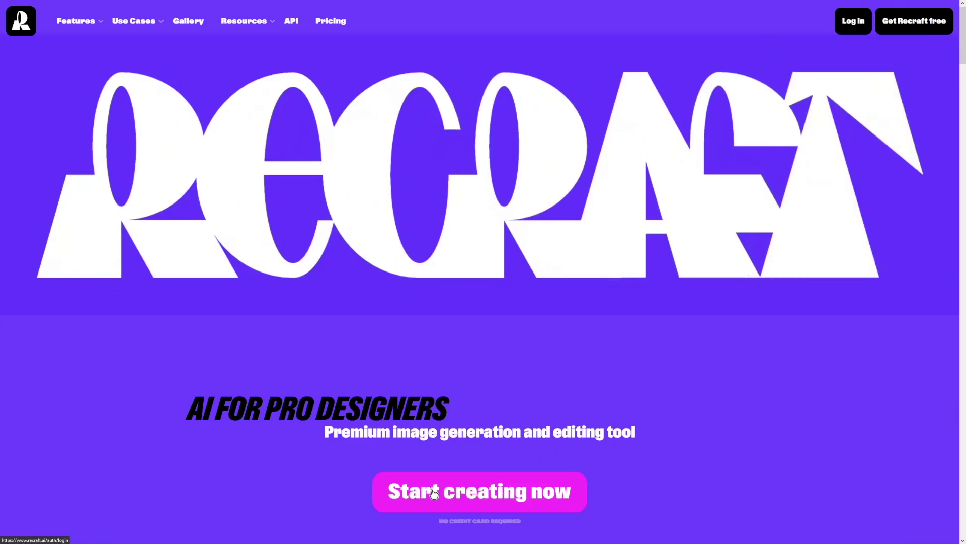
Start creating from the Recraft home page and sign in with a Google account
left_click(477, 487)
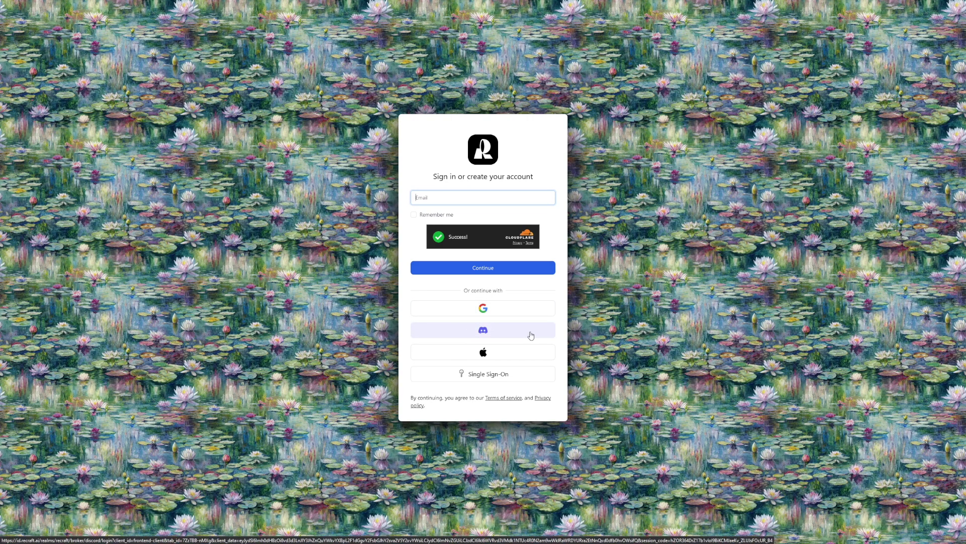
left_click(503, 309)
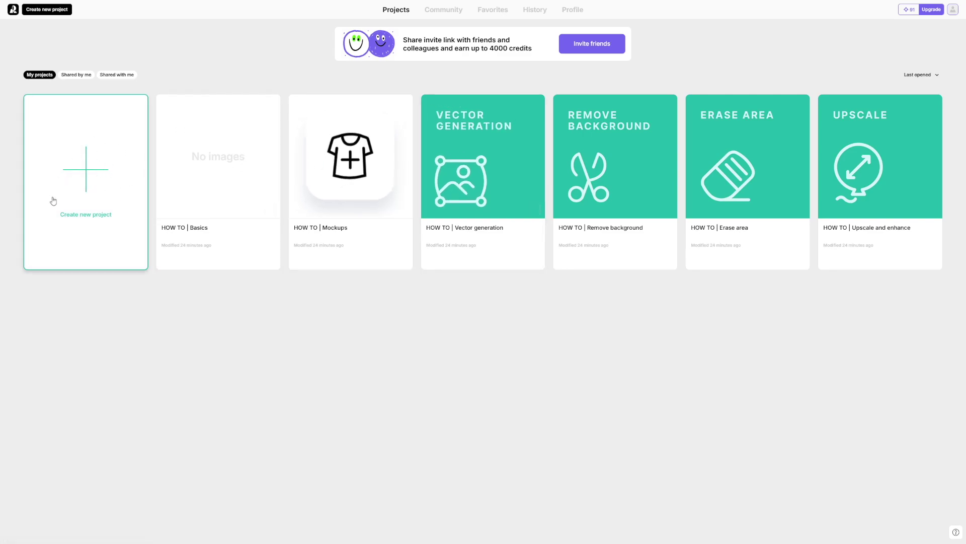
Create a new project and add a new image frame to its canvas
left_click(97, 181)
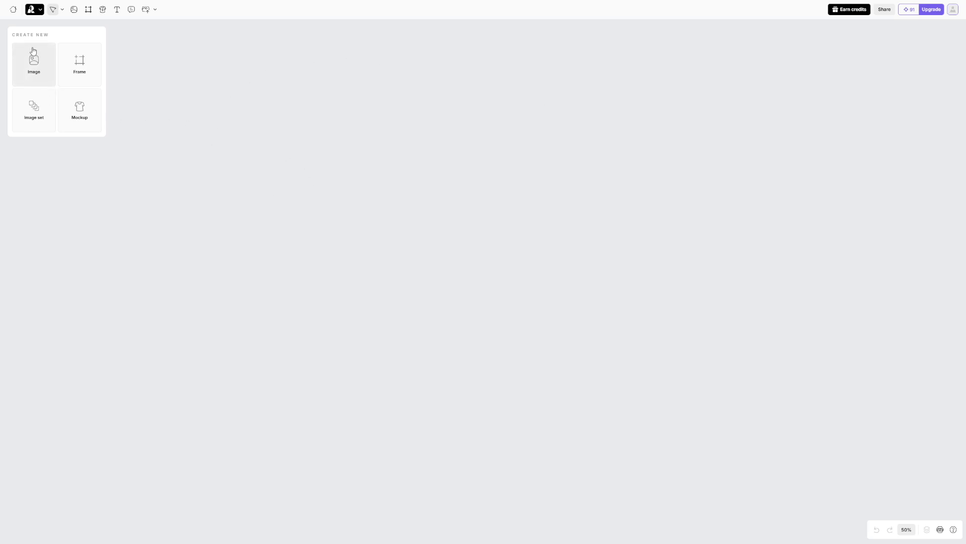
left_click(46, 73)
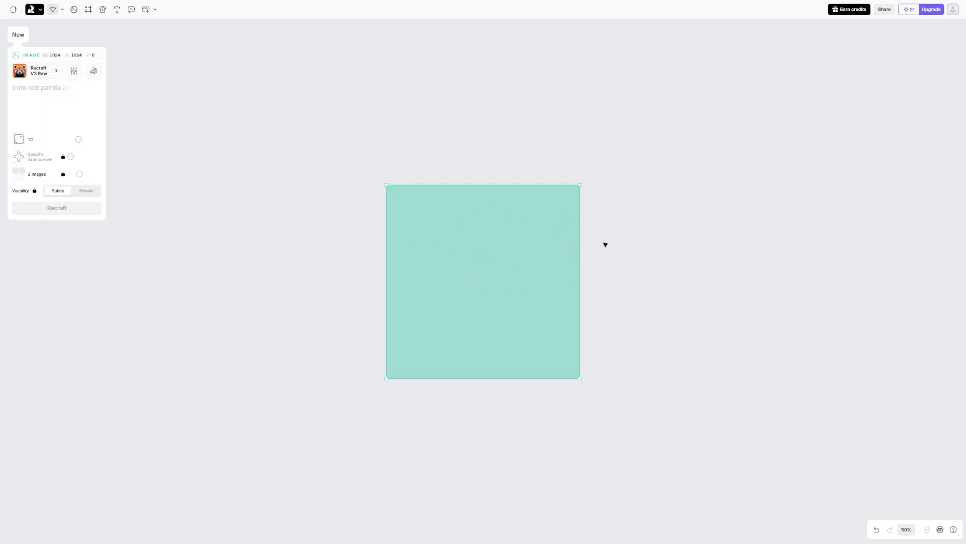
scroll(600, 235, "down", 10)
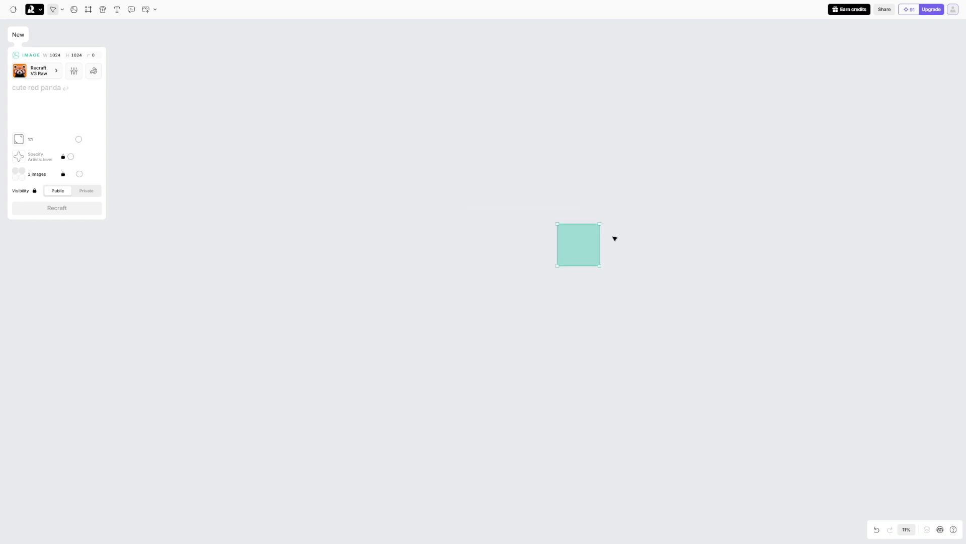
scroll(590, 233, "up", 10)
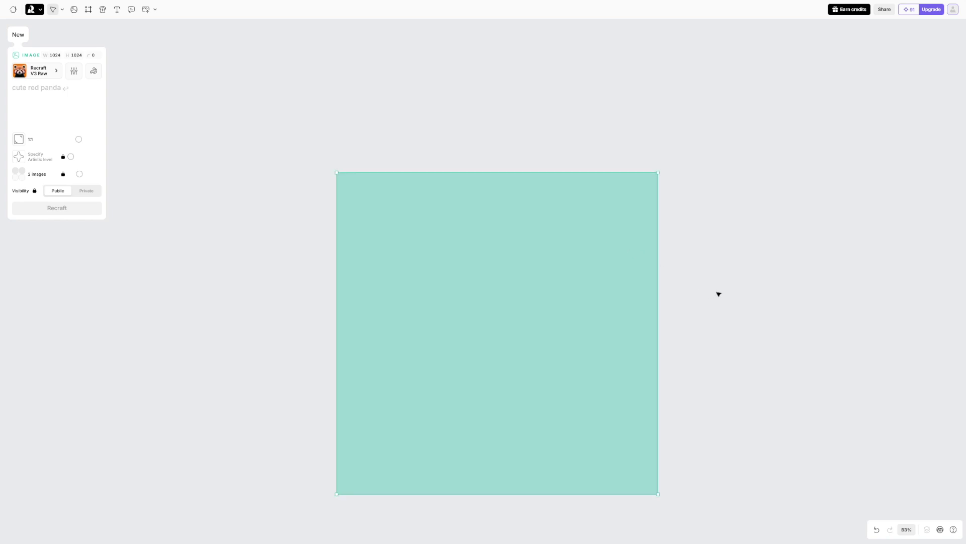
scroll(686, 263, "down", 5)
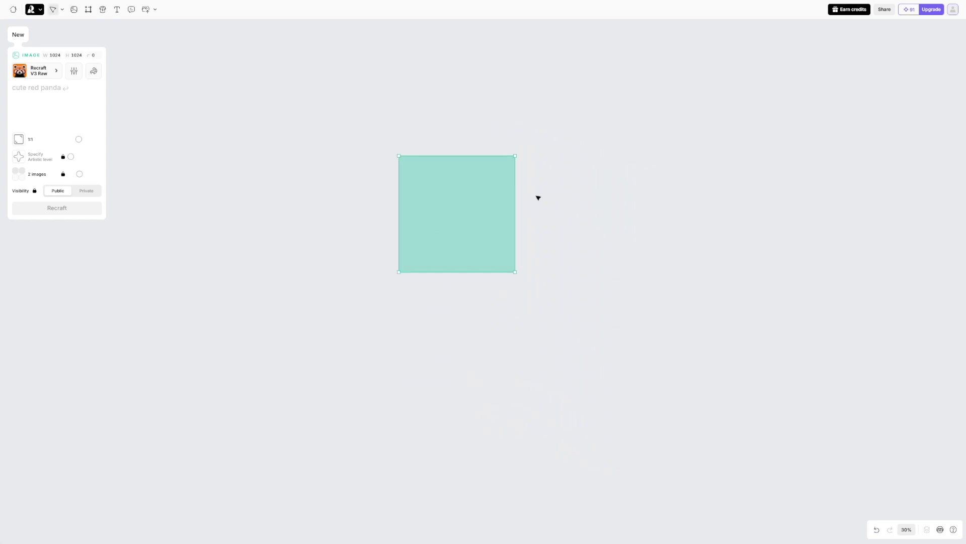
scroll(539, 198, "down", 4)
left_click_drag(623, 206, 585, 220)
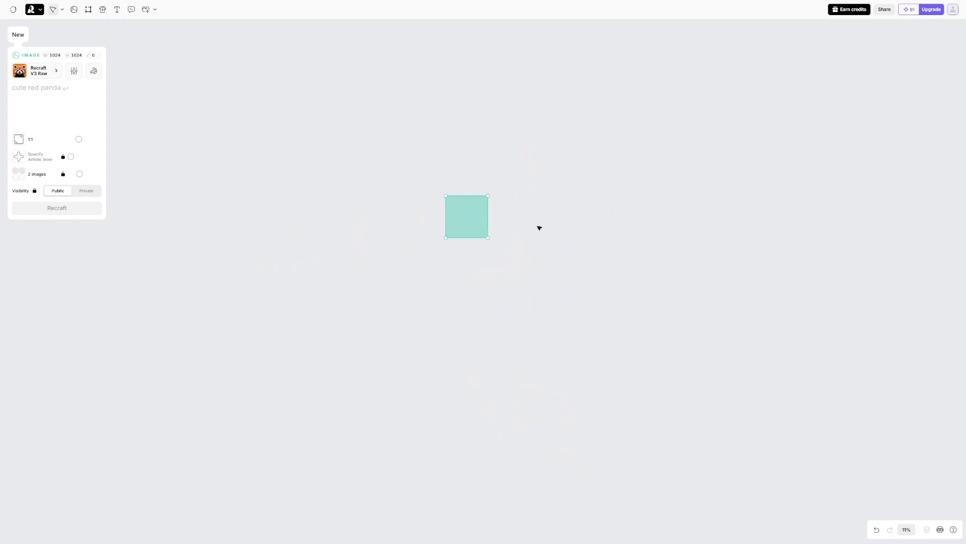
scroll(539, 226, "up", 7)
left_click_drag(378, 194, 593, 255)
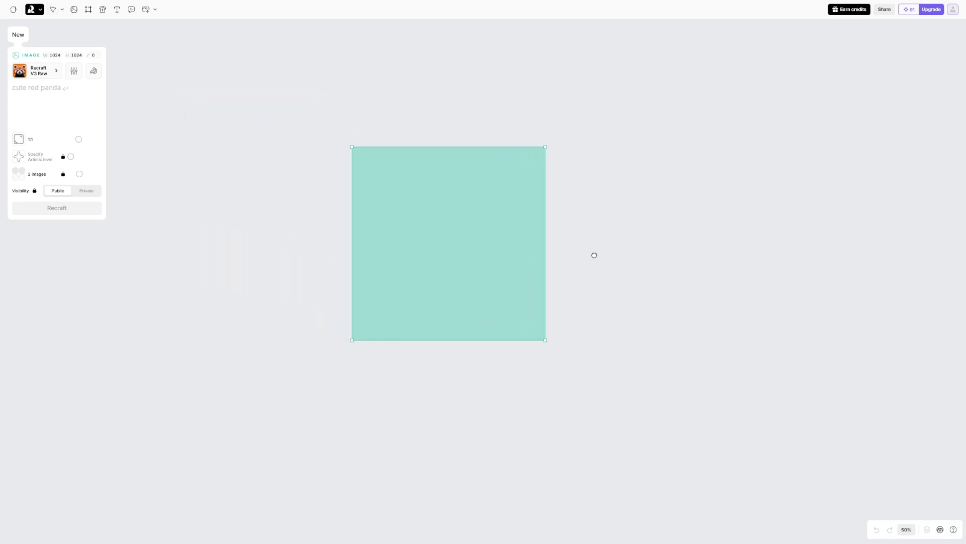
Examine the Text tool's font and weight options and leave the tool without adding text
left_click(117, 10)
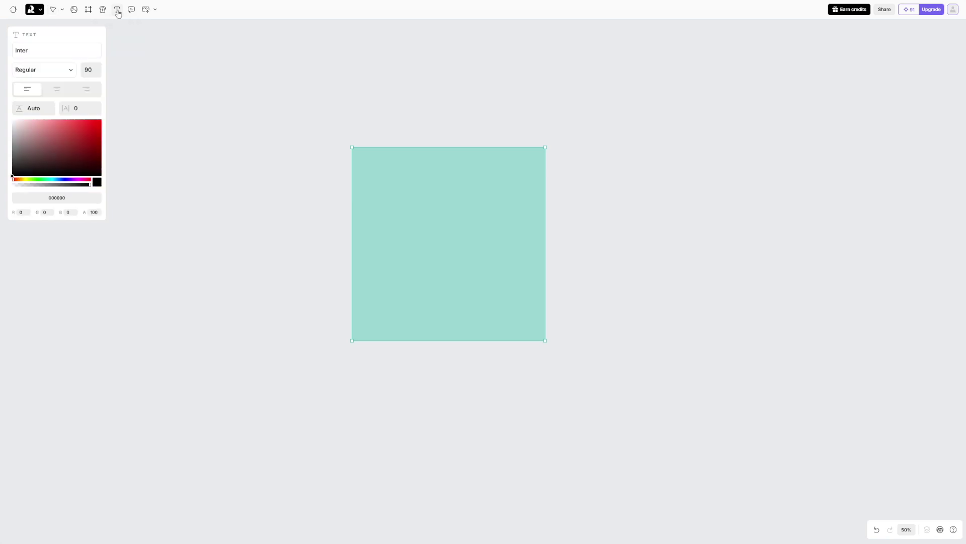
left_click(46, 51)
left_click(75, 40)
left_click(71, 70)
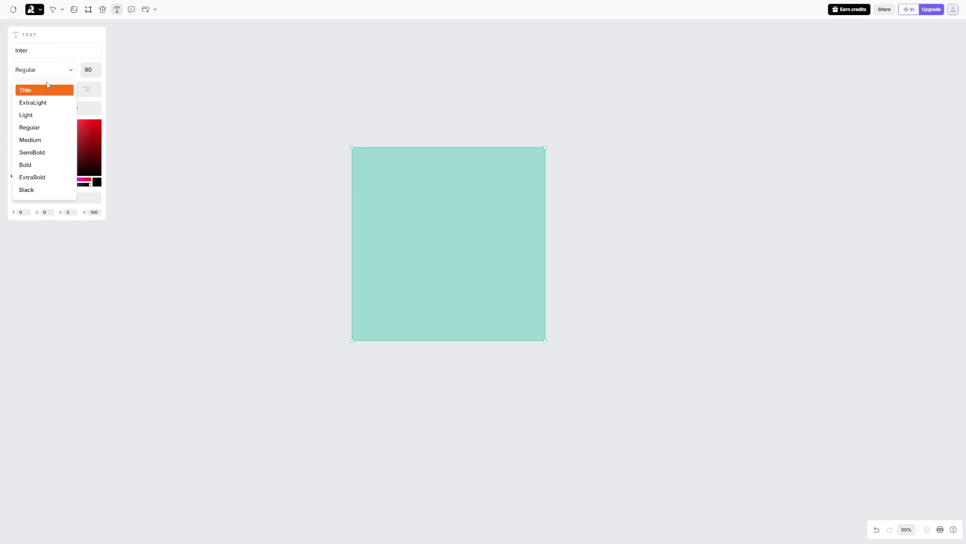
left_click(75, 40)
key("Escape")
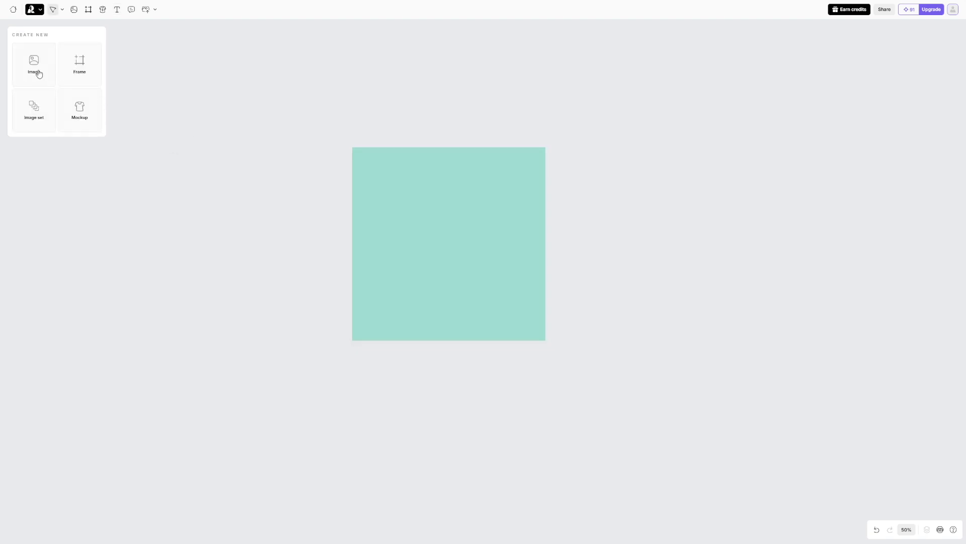
Try adding a text object reading "type" on the canvas beside the image frame, and erase it again
left_click(117, 9)
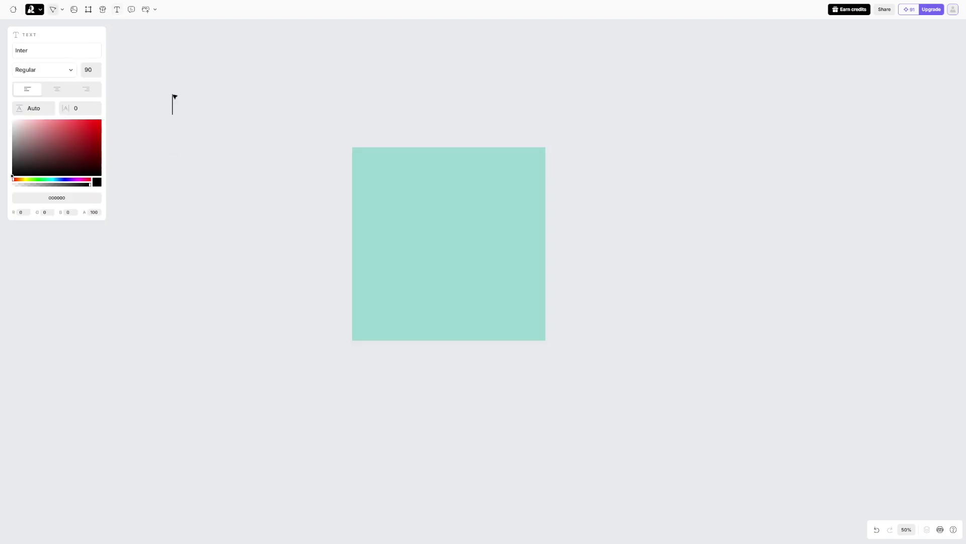
left_click(195, 96)
type("type")
key("BackSpace")
key("BackSpace")
key("BackSpace")
key("BackSpace")
key("Escape")
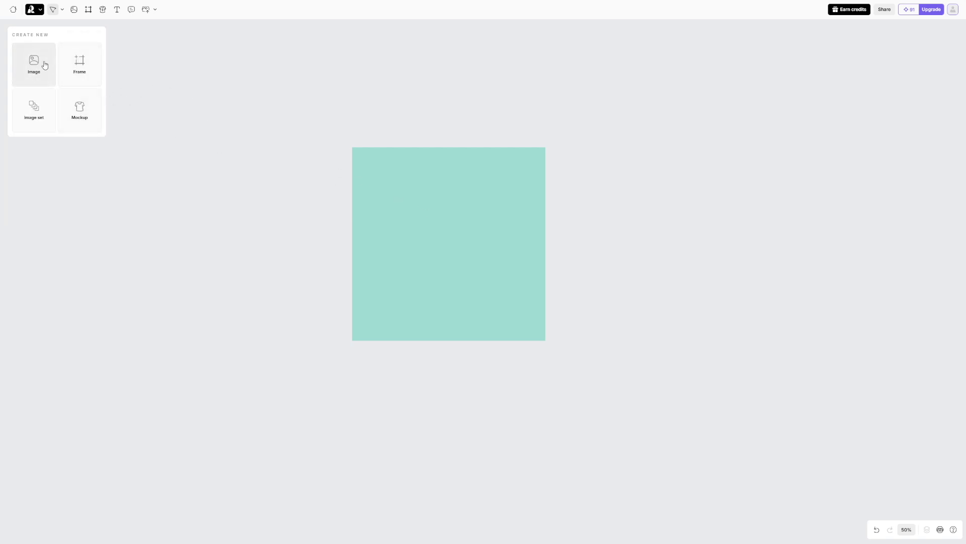
Set the image frame's aspect ratio to 9:16
left_click(467, 220)
scroll(422, 222, "up", 5)
scroll(424, 223, "down", 3)
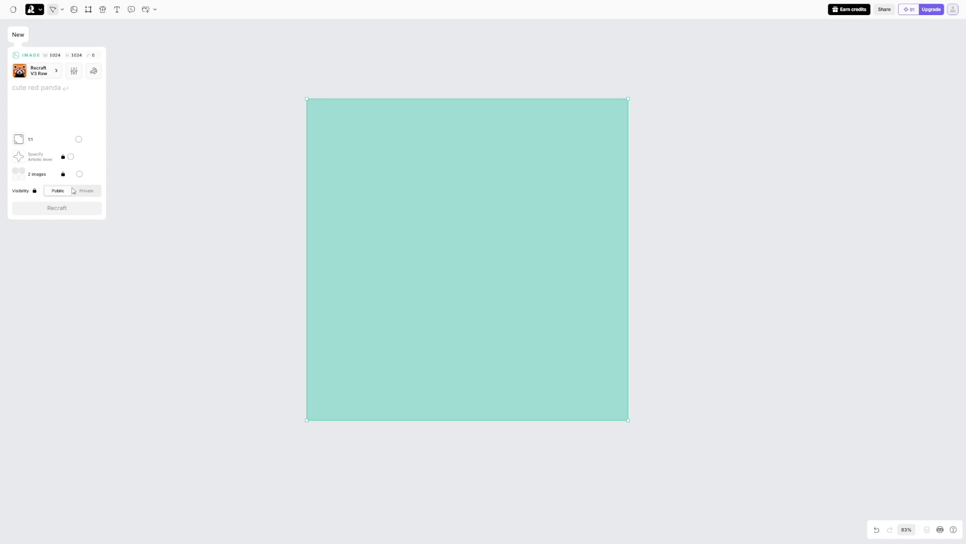
mouse_move(79, 143)
left_mouse_down()
mouse_move(65, 141)
mouse_move(94, 145)
left_mouse_up()
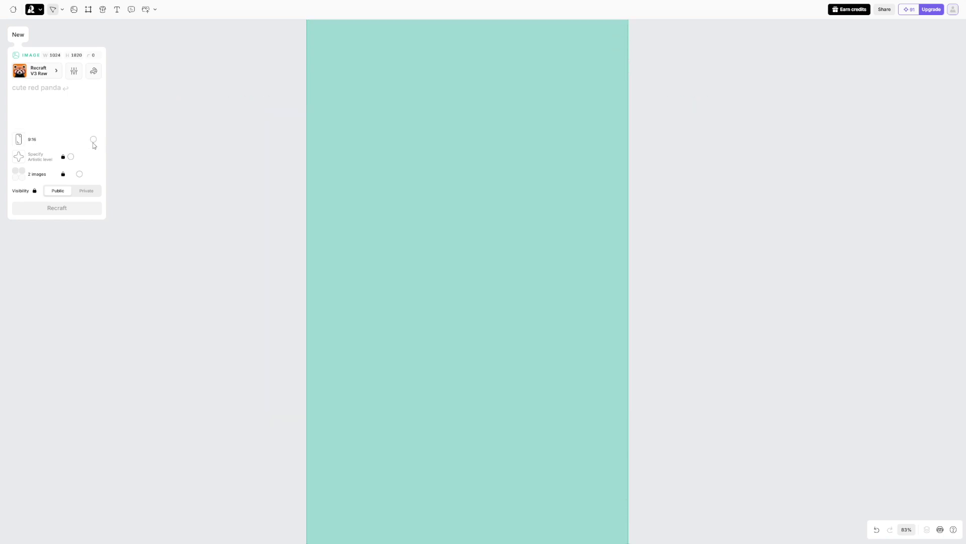
scroll(223, 217, "down", 3)
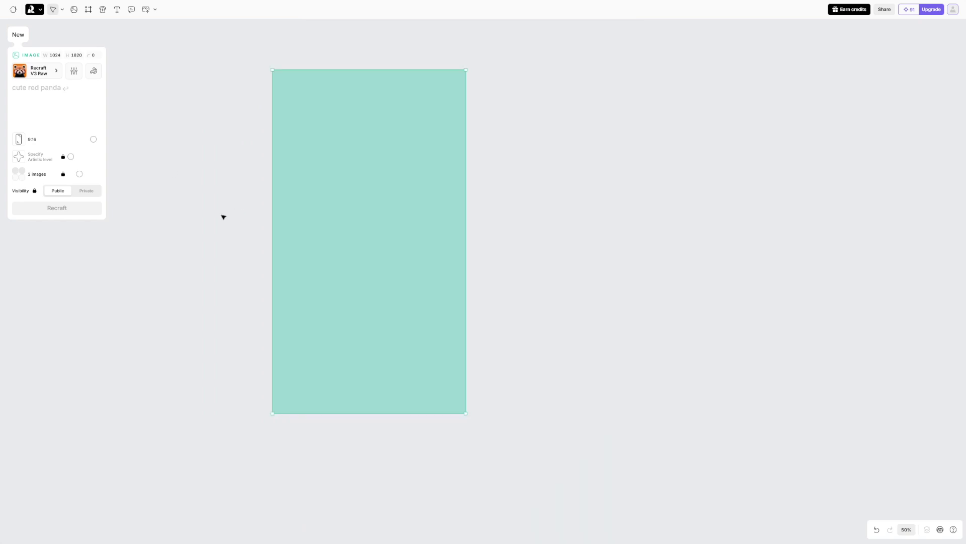
left_click_drag(224, 239, 312, 260)
scroll(312, 260, "up", 2)
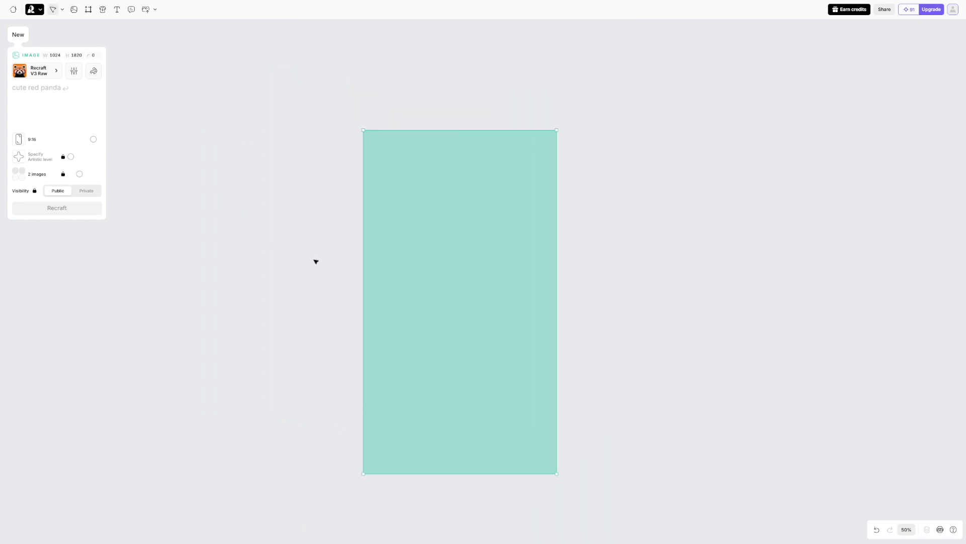
Open the style library for the image frame and look over the available styles, such as Photorealism and Illustration
left_click(58, 75)
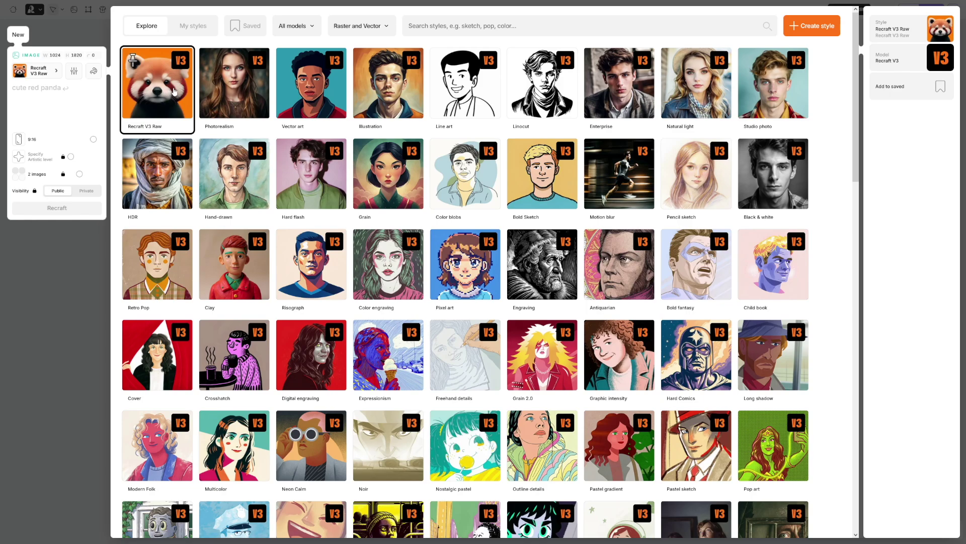
mouse_move(239, 88)
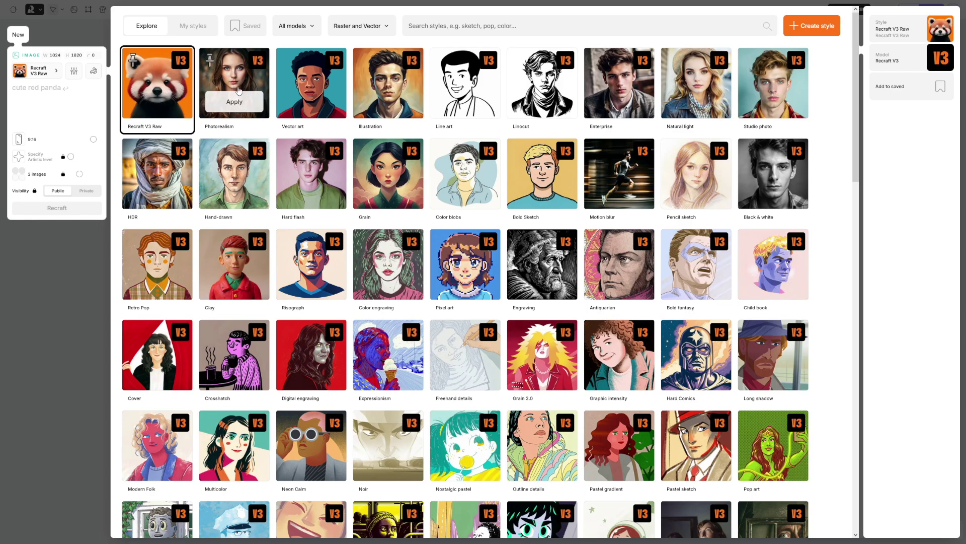
mouse_move(412, 84)
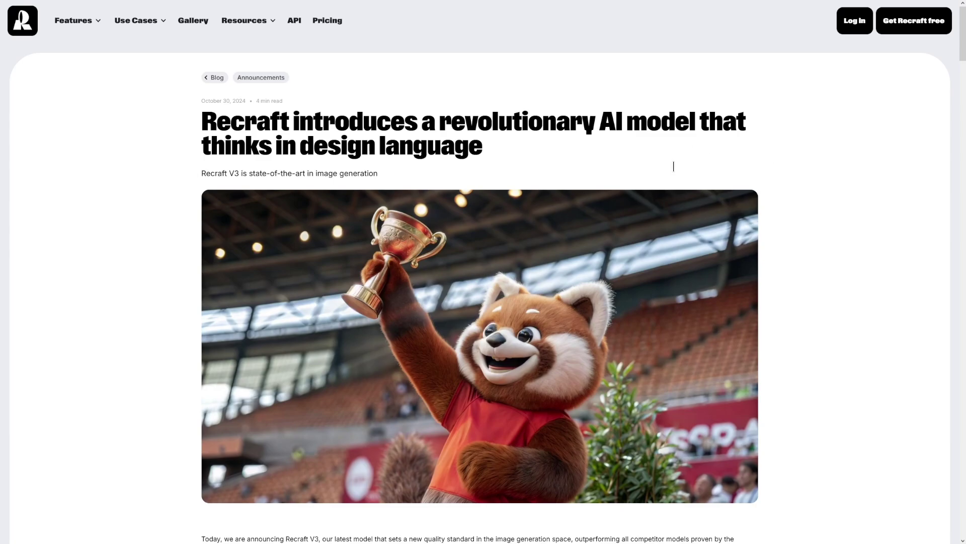
Read the Recraft V3 announcement article, covering the model leaderboard, text generation, anatomical accuracy and prompt-following examples
scroll(752, 159, "down", 7)
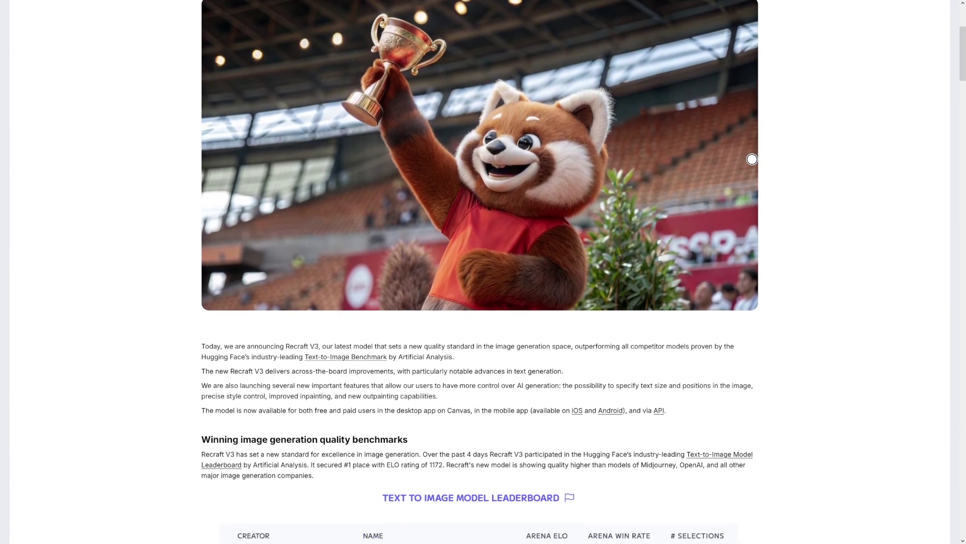
scroll(752, 159, "down", 5)
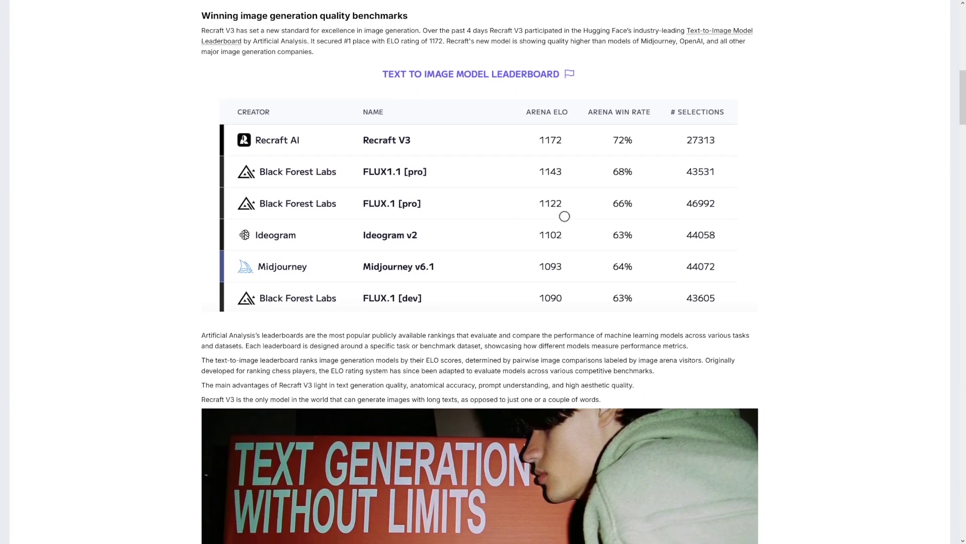
scroll(715, 237, "down", 1)
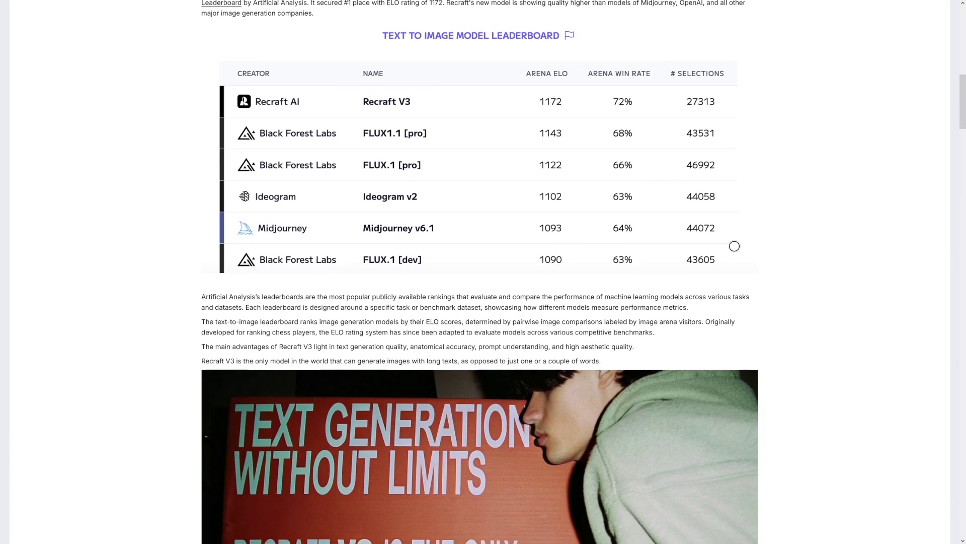
scroll(751, 207, "down", 5)
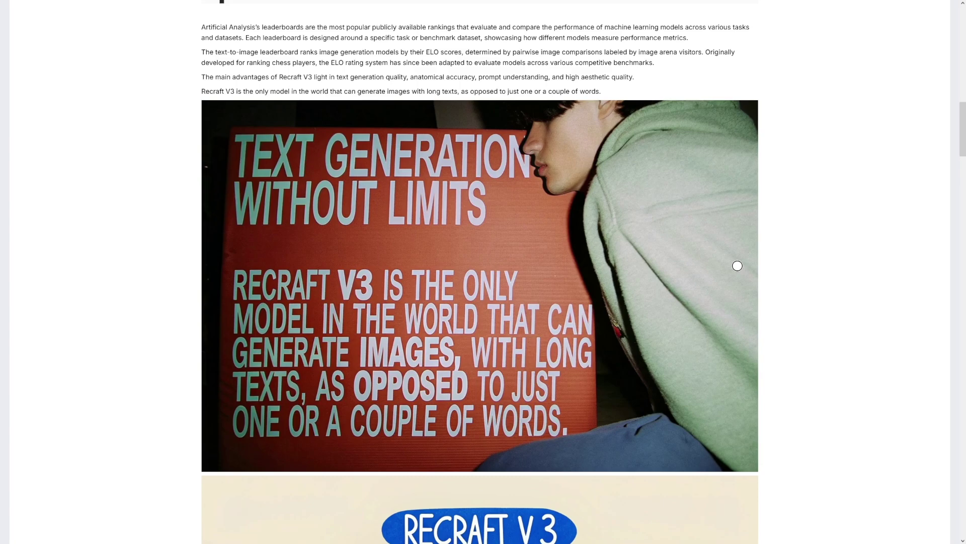
scroll(738, 266, "down", 13)
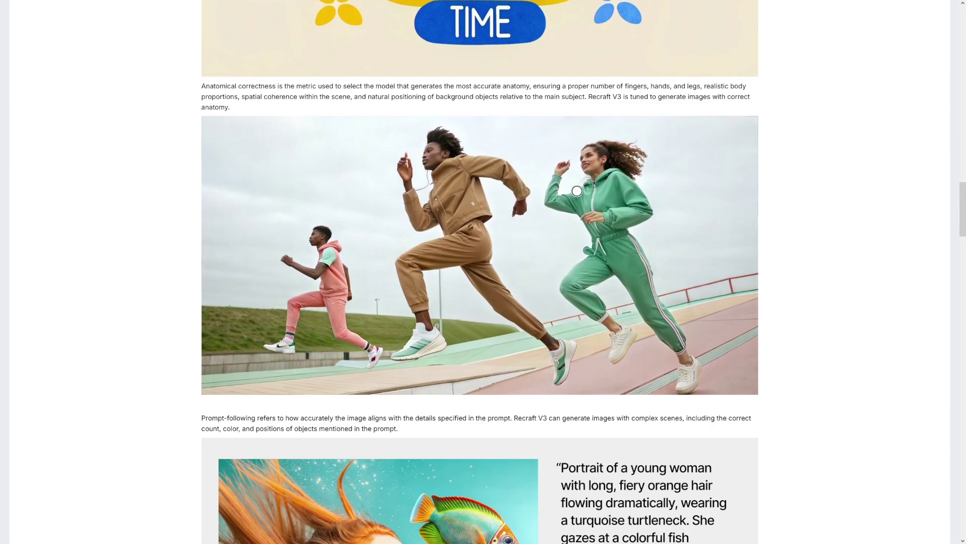
scroll(561, 250, "down", 5)
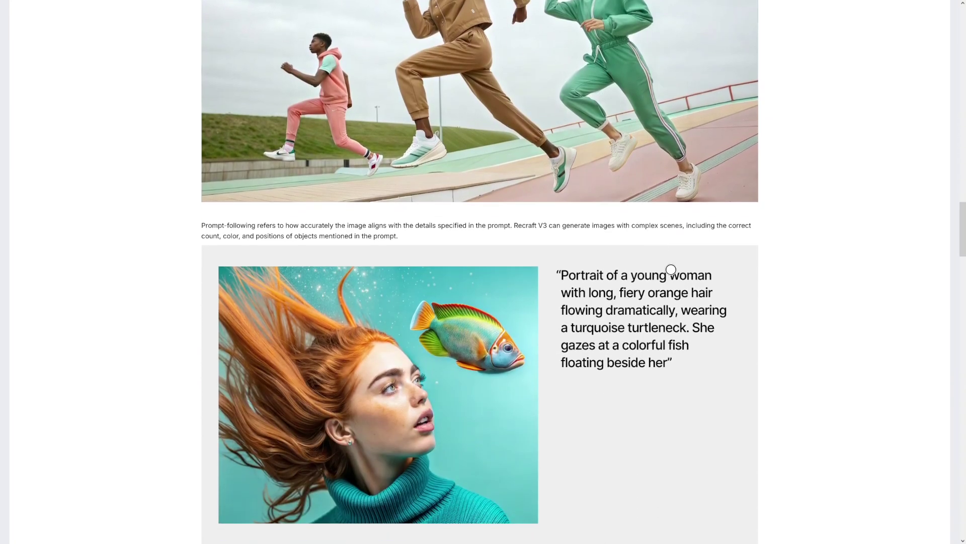
scroll(639, 304, "down", 5)
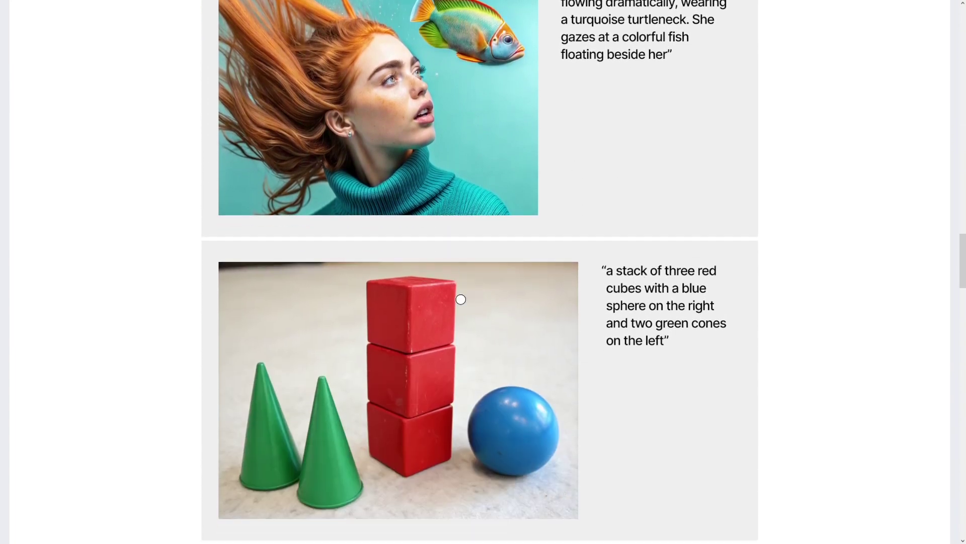
scroll(648, 362, "down", 4)
scroll(614, 335, "down", 8)
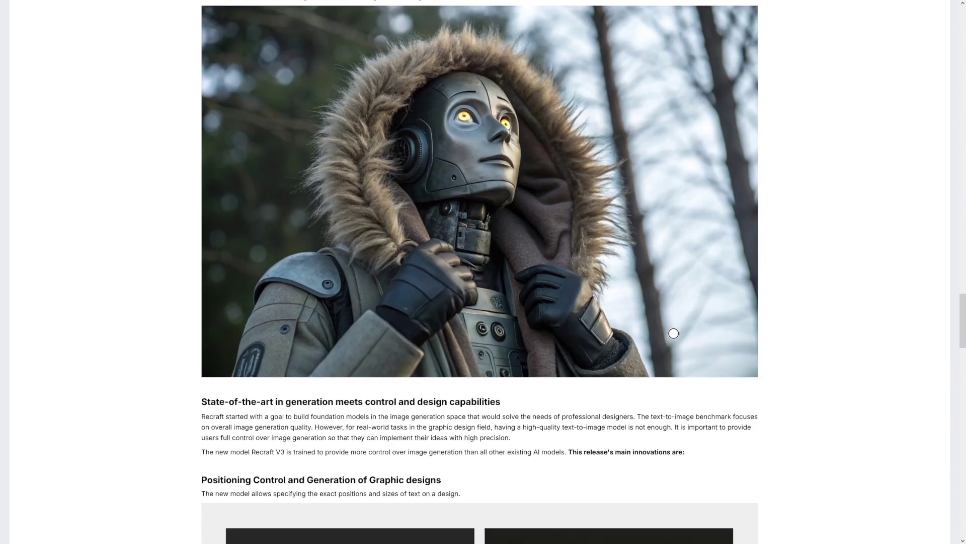
scroll(667, 348, "up", 2)
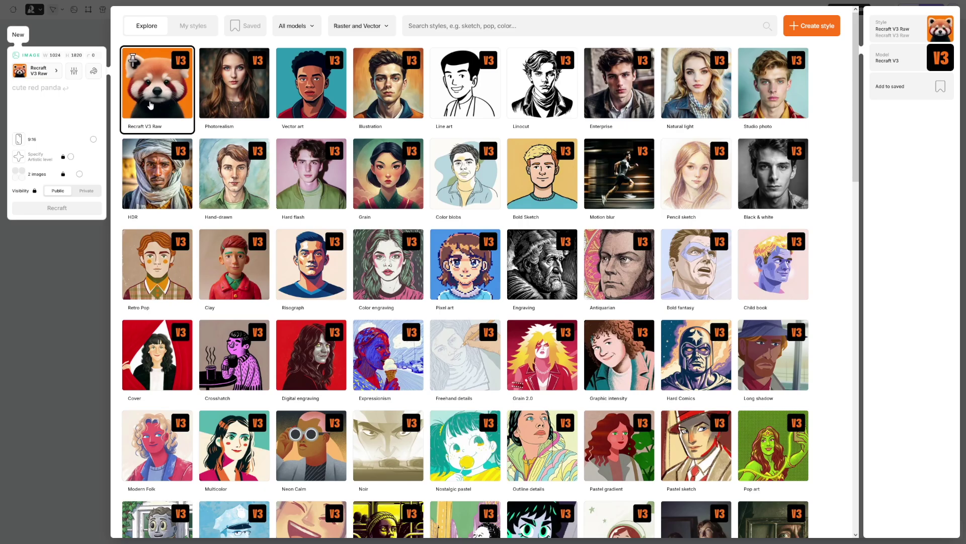
Apply the Recraft V3 Raw style and generate images in the frame from the prompt "cute orange cat"
left_click(150, 105)
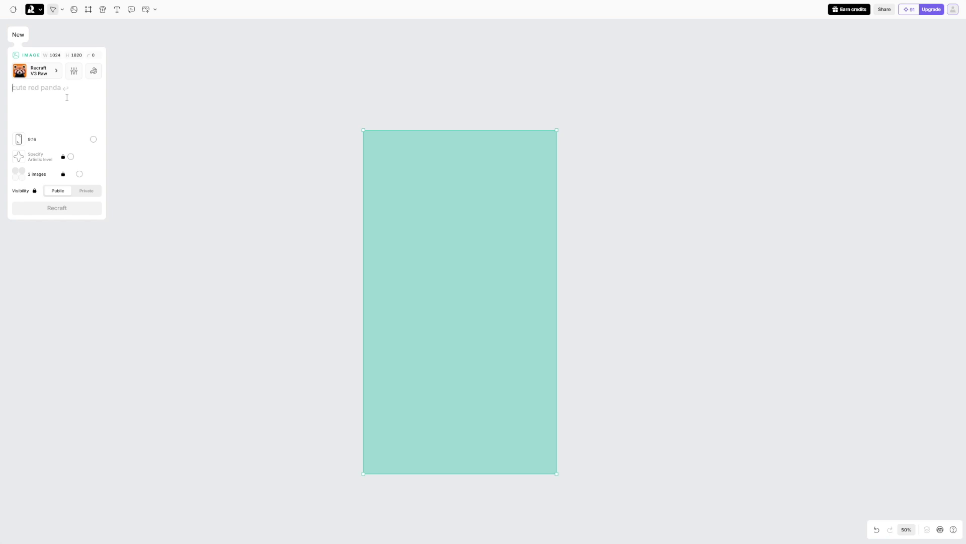
type("cu")
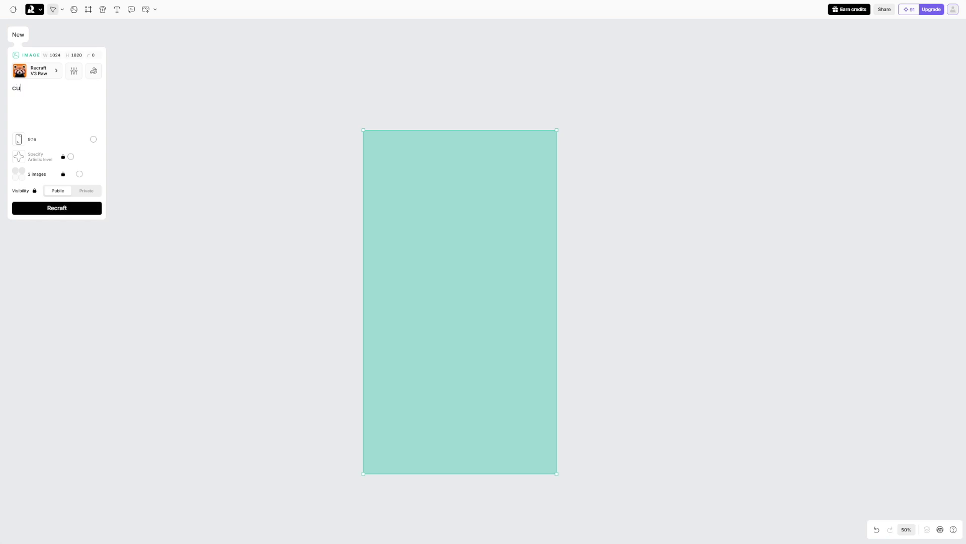
type("te orange cat")
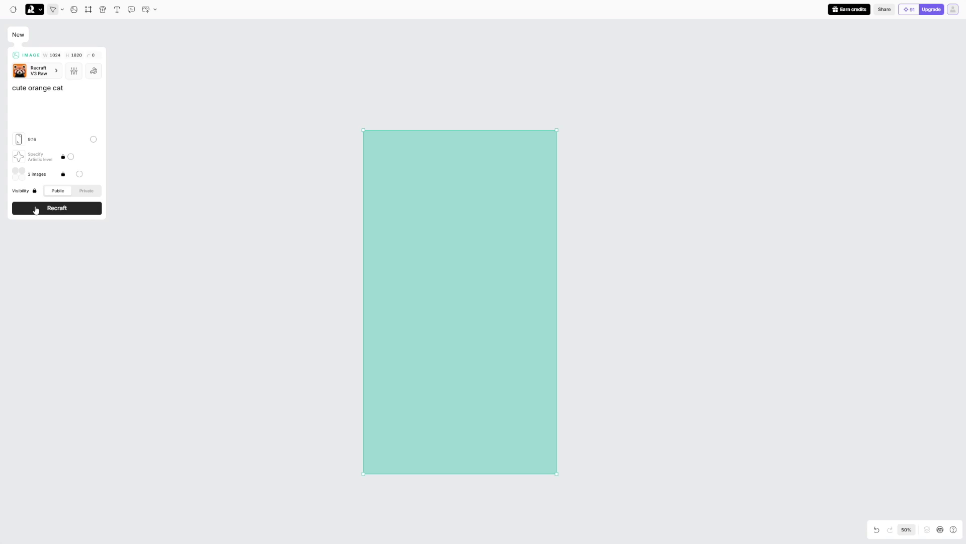
left_click(65, 208)
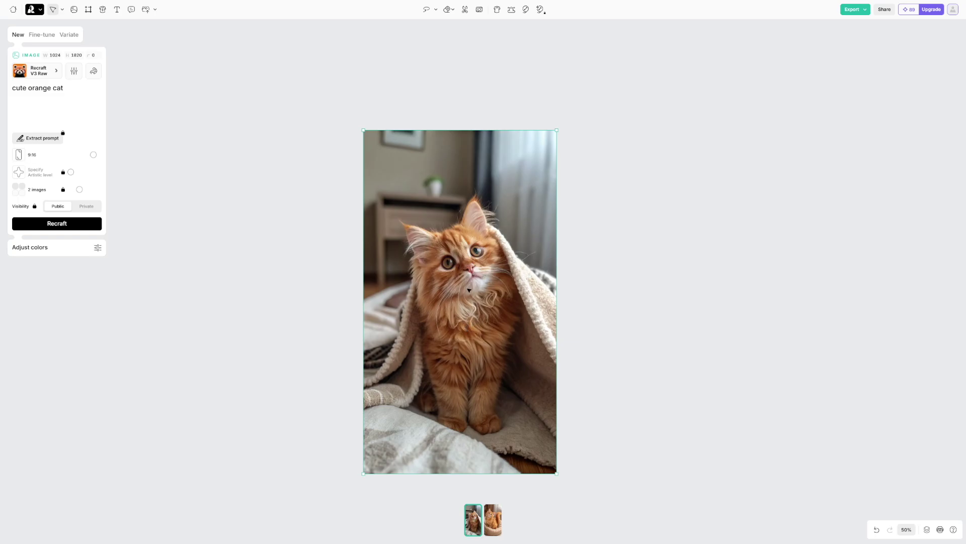
Compare the two generated cat images up close and return to the first one
scroll(469, 290, "up", 3)
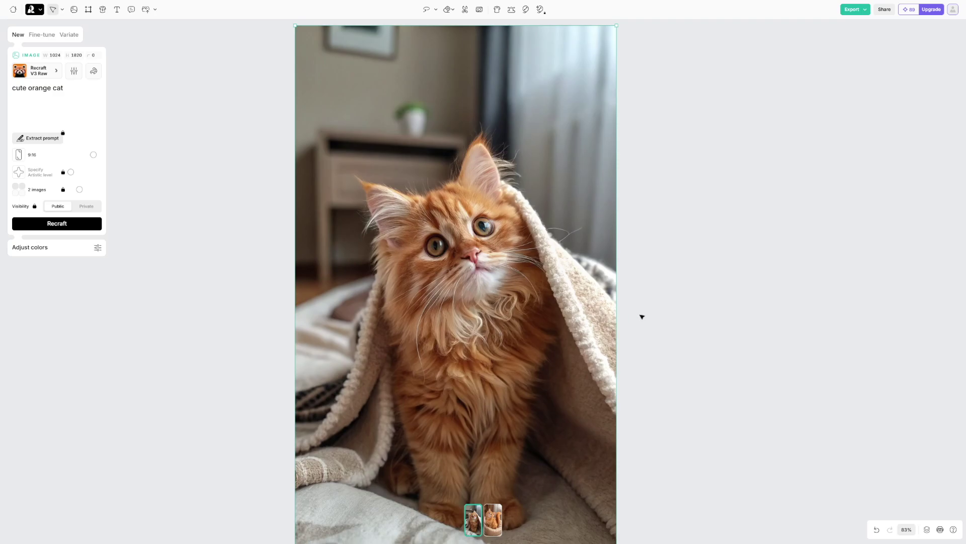
left_click(493, 519)
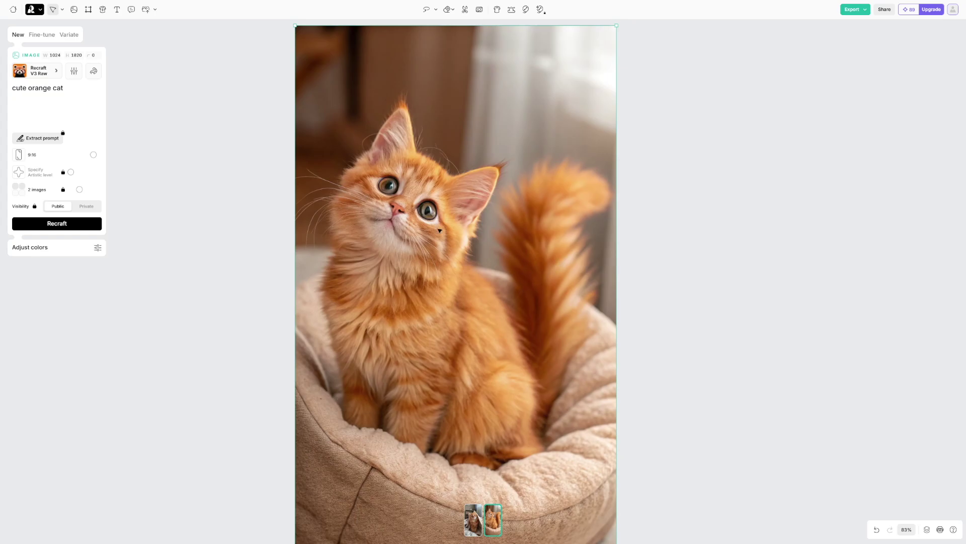
left_click(474, 521)
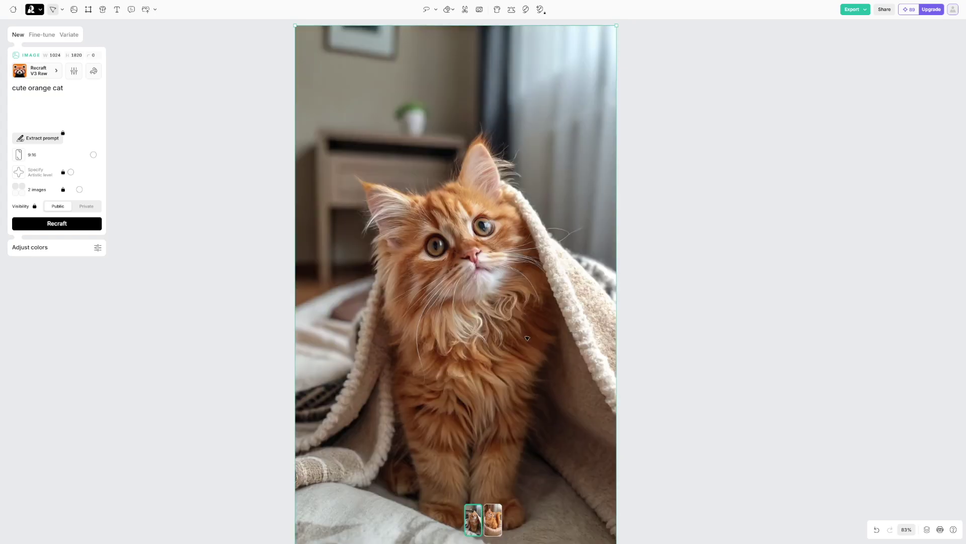
scroll(506, 321, "down", 5, "ctrl")
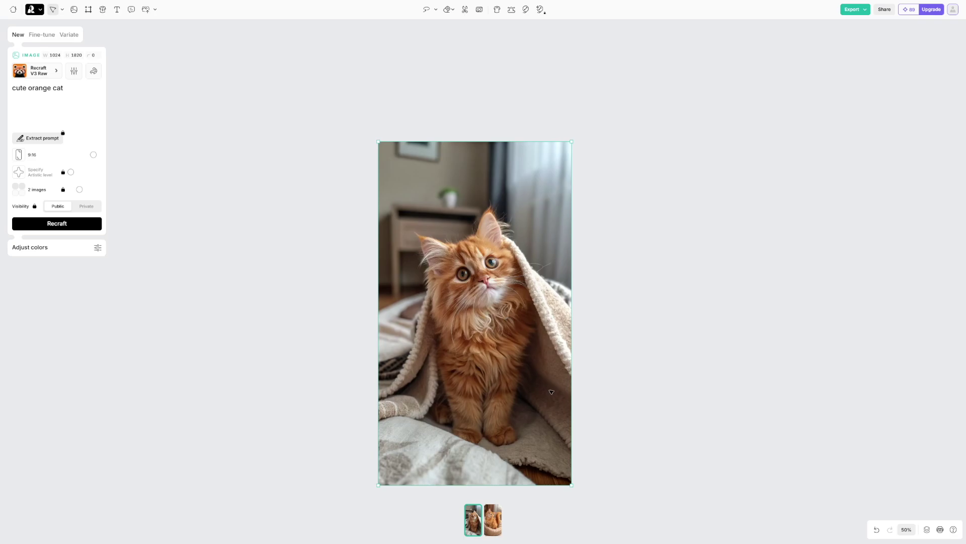
scroll(518, 327, "right", 2)
scroll(519, 327, "down", 1)
scroll(508, 372, "right", 1)
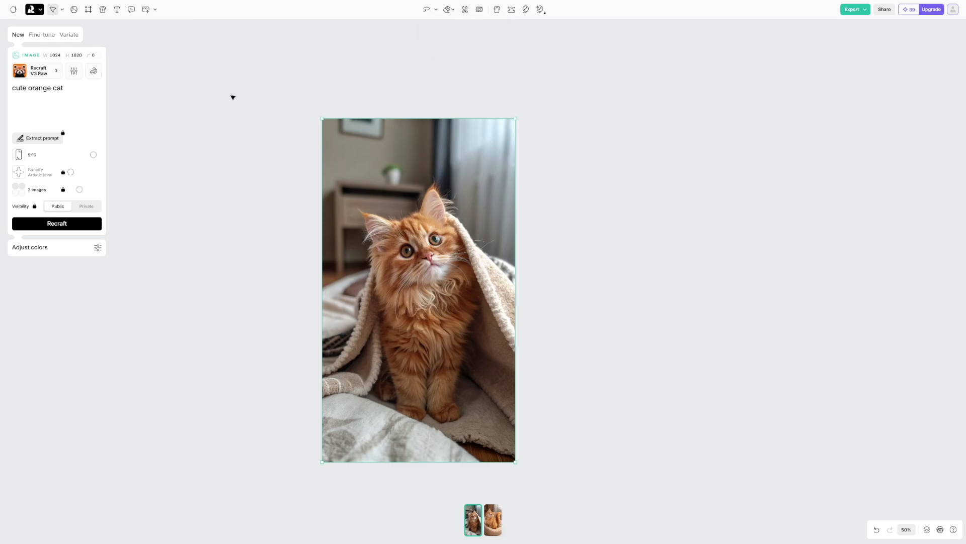
Examine the Fine-tune settings and the color palette options for the generated cat image
left_click(42, 35)
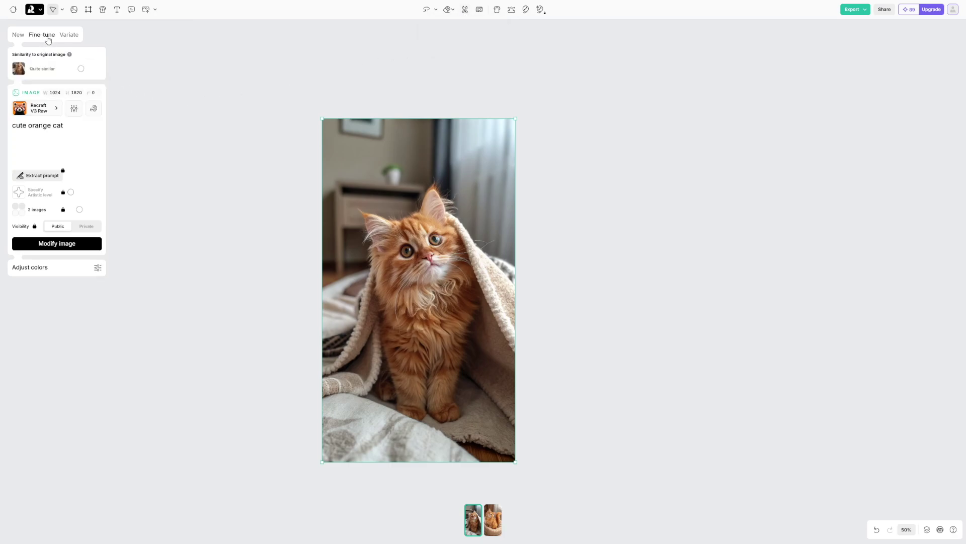
left_click(22, 36)
left_click(93, 74)
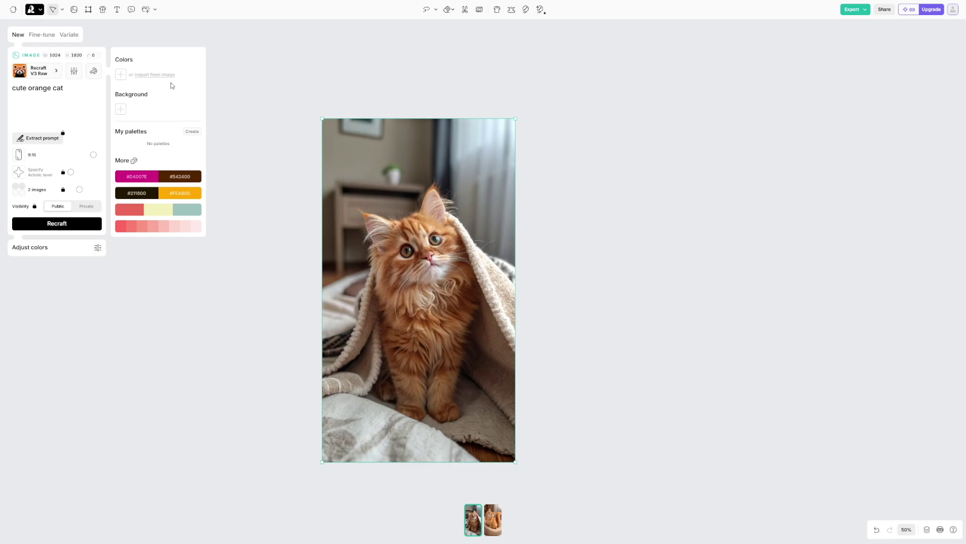
Adjust the cat image's colors by shifting the color spectrum slightly and raising saturation and brightness a little
left_click(91, 249)
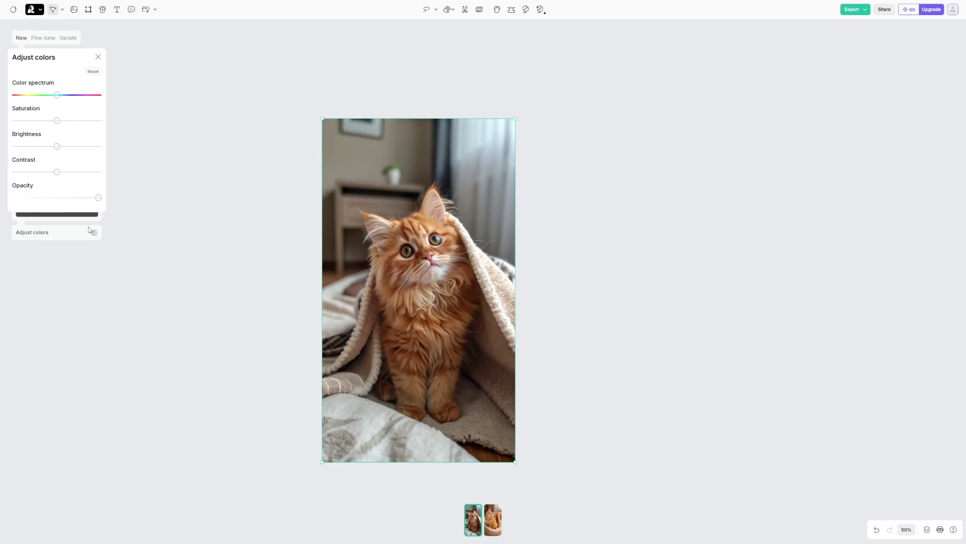
left_click_drag(57, 95, 59, 147)
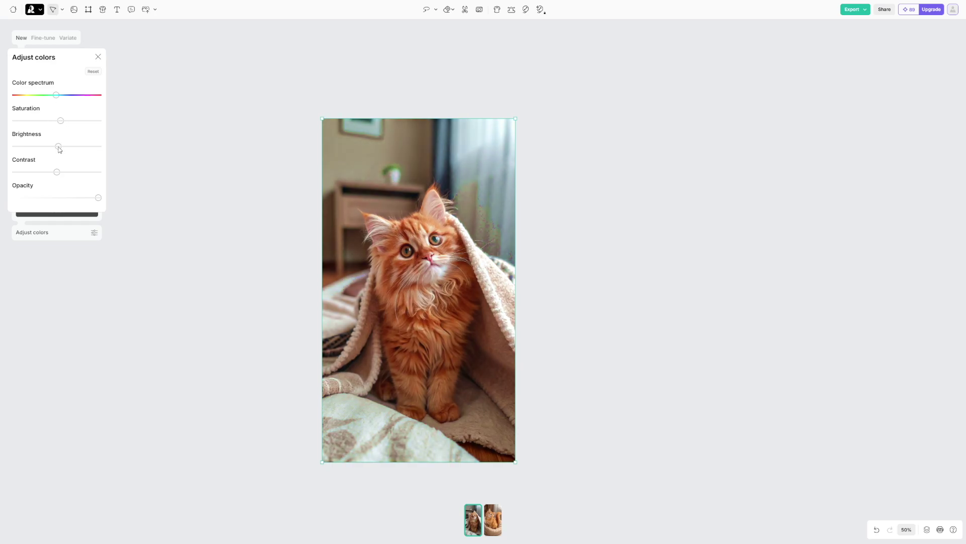
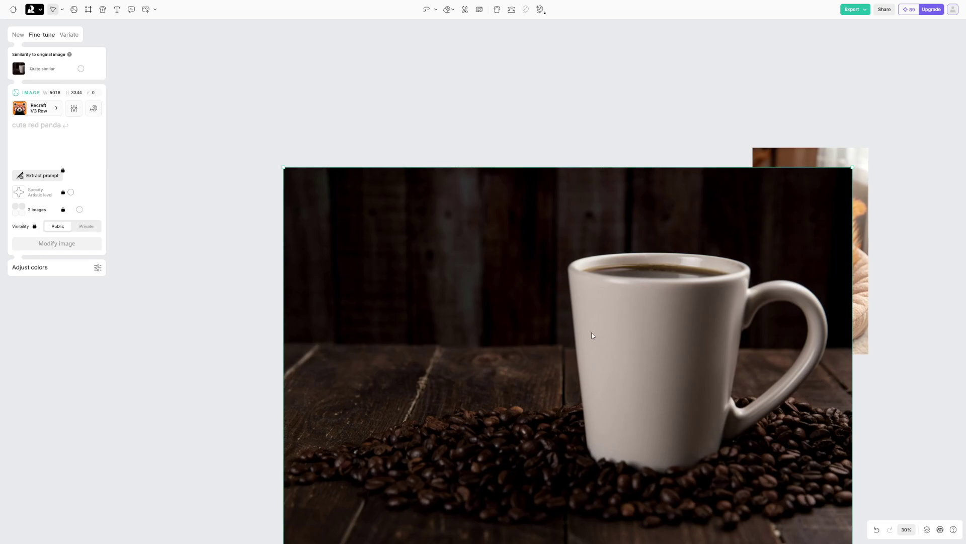
Scale the coffee mug image down to about 3057 × 2038 and move it clear of the cat image
scroll(593, 335, "down", 3)
left_click_drag(623, 378, 549, 308)
left_click_drag(596, 357, 442, 268)
scroll(358, 291, "up", 3)
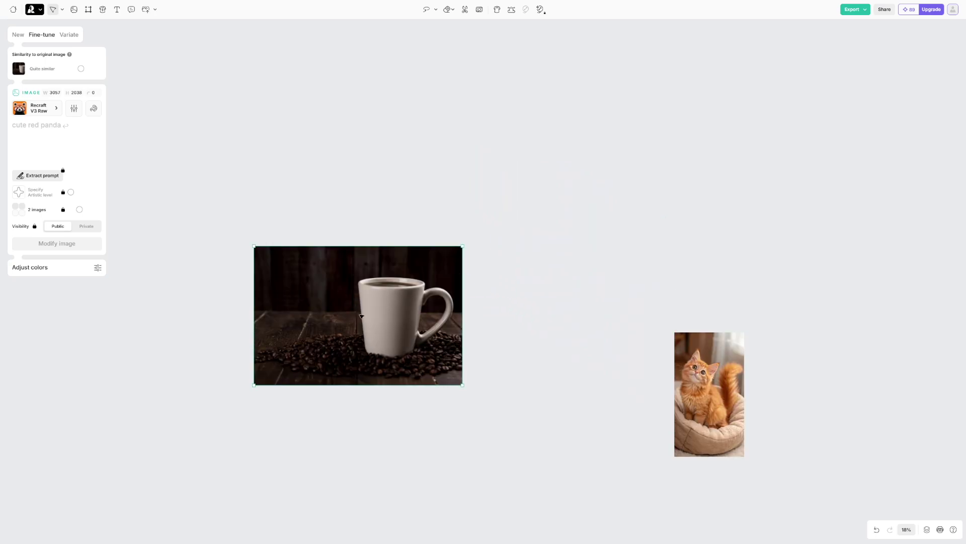
scroll(361, 316, "up", 5)
scroll(367, 319, "down", 3)
scroll(380, 323, "up", 3)
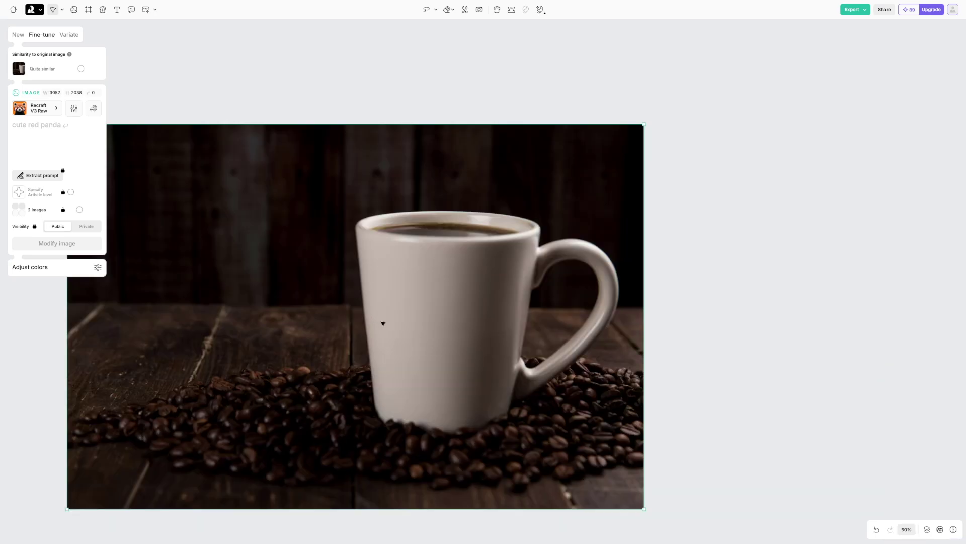
scroll(711, 336, "down", 3)
scroll(712, 336, "left", 3)
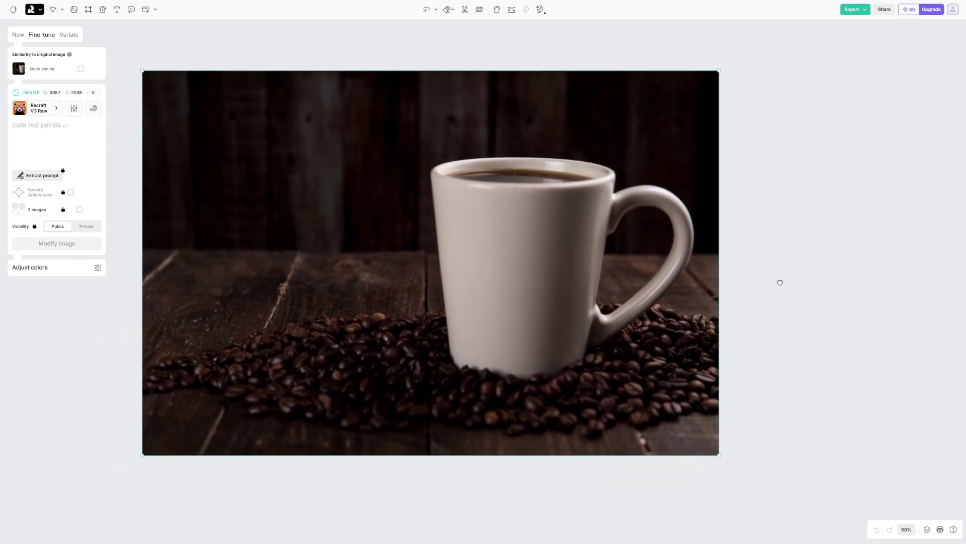
scroll(765, 296, "up", 1)
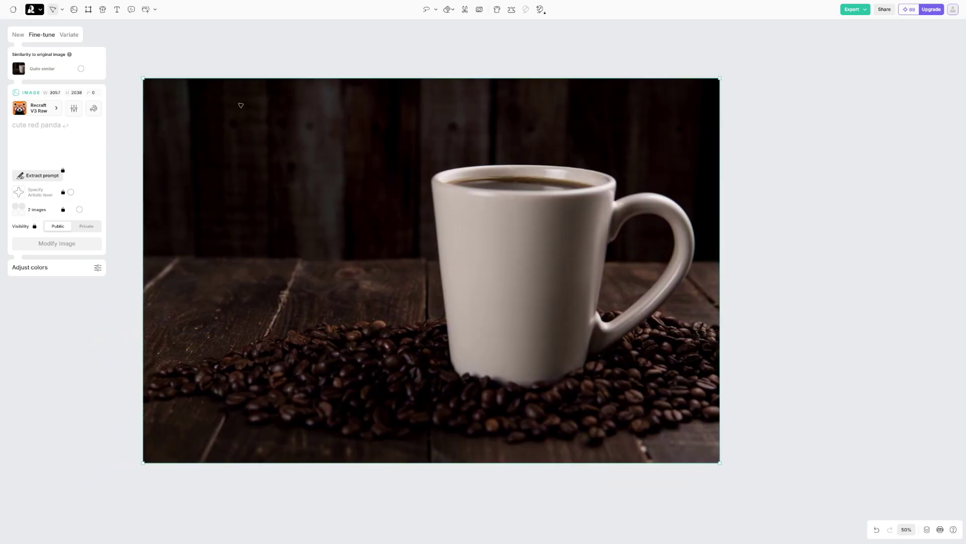
Deselect the coffee mug image and add a new 1:1 image frame on the canvas just right of it
left_click(202, 59)
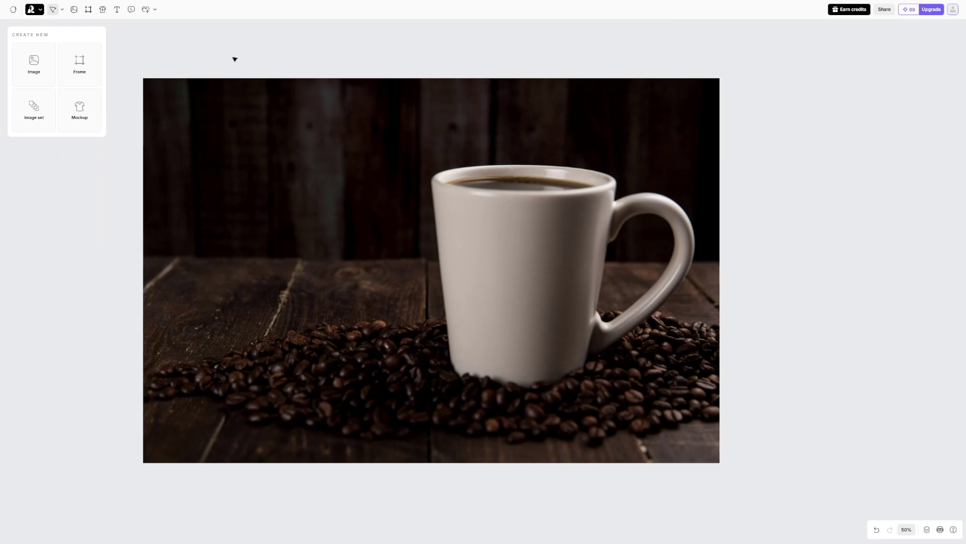
left_click(33, 69)
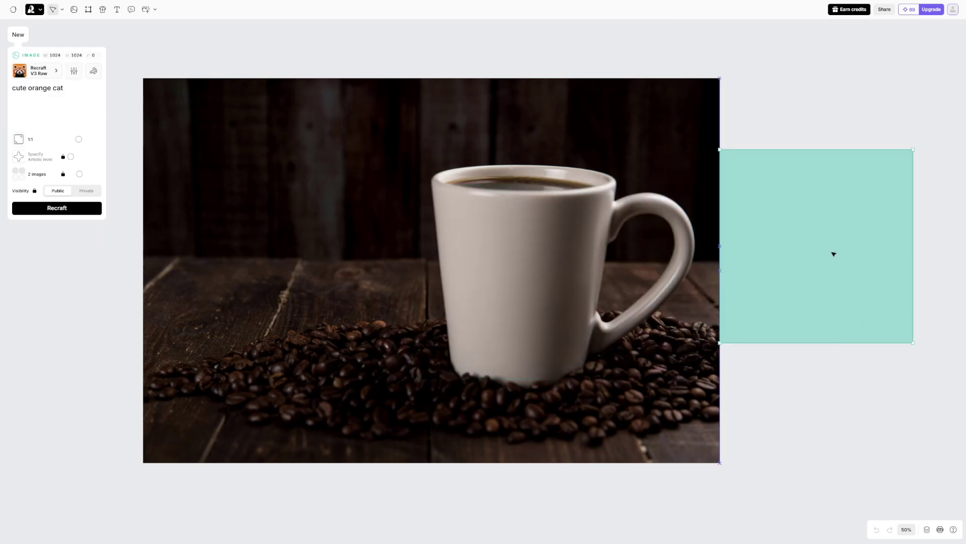
left_click(845, 255)
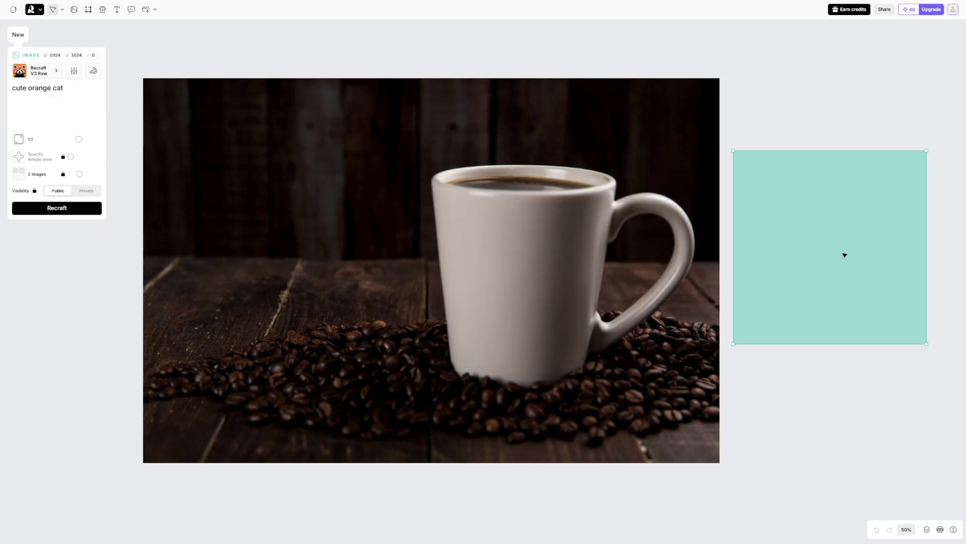
Generate "cute orange cat" in the new frame with the Illustration style, compare both variants, and keep the first one
left_click(55, 73)
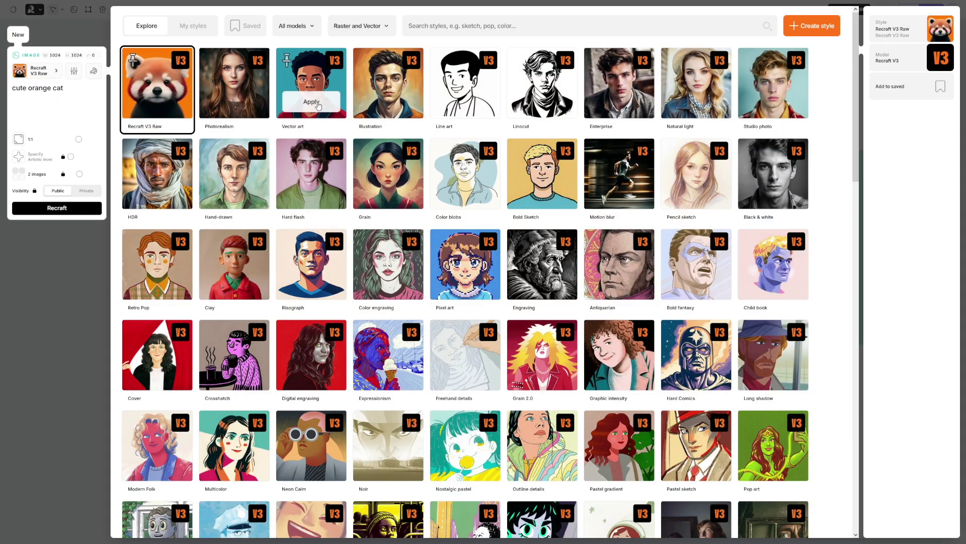
mouse_move(405, 81)
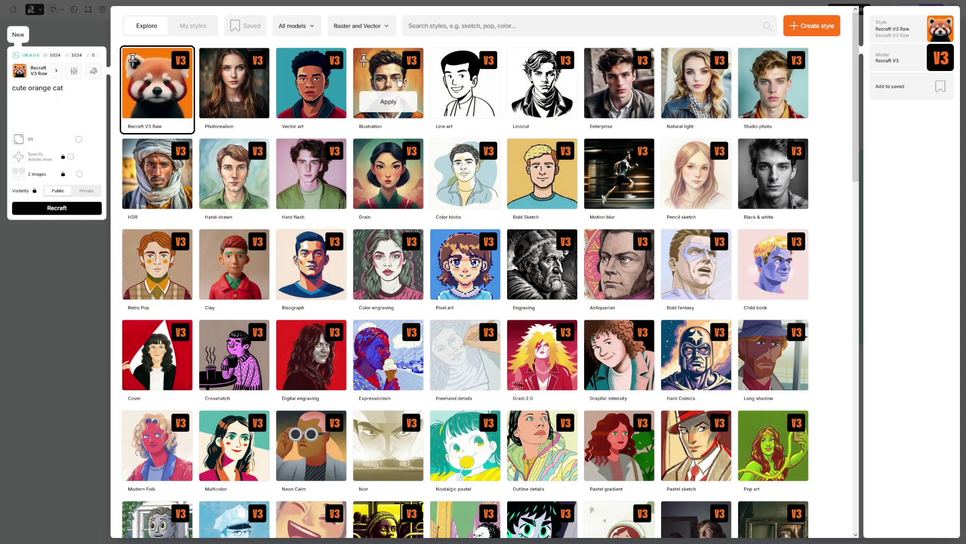
left_click(389, 102)
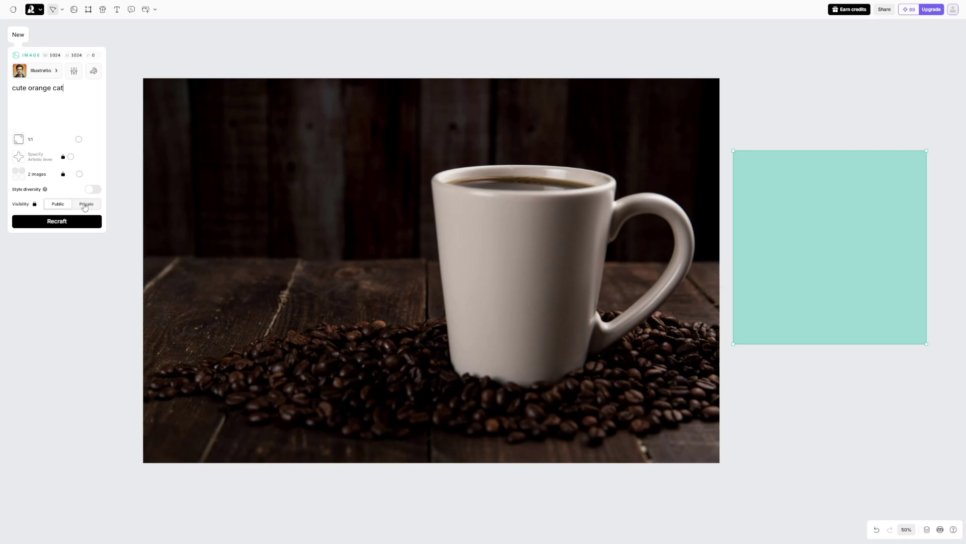
left_click(63, 225)
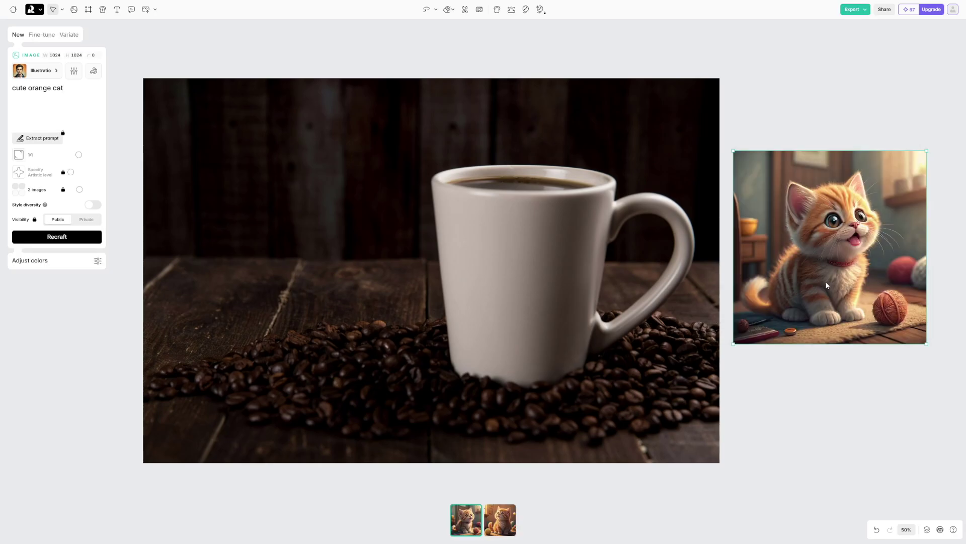
left_click(500, 520)
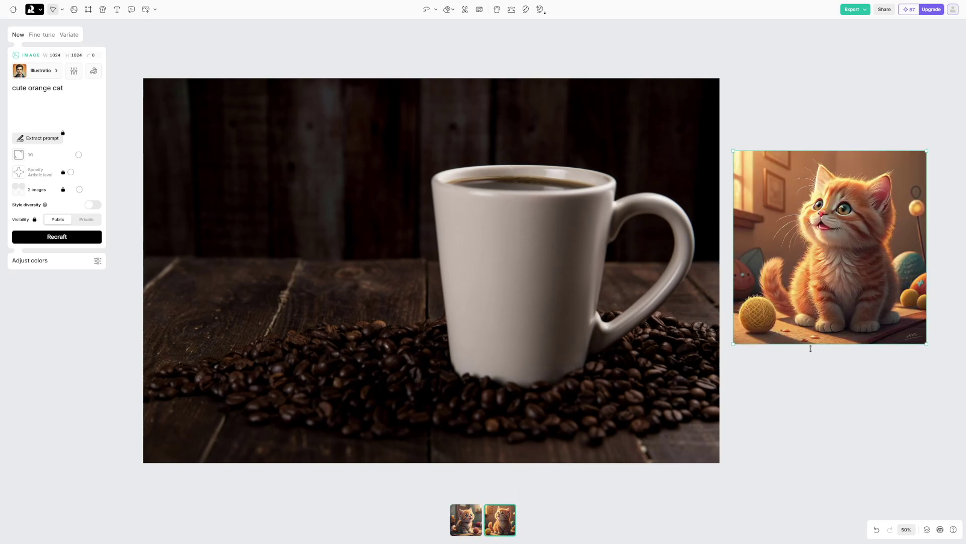
left_click(471, 524)
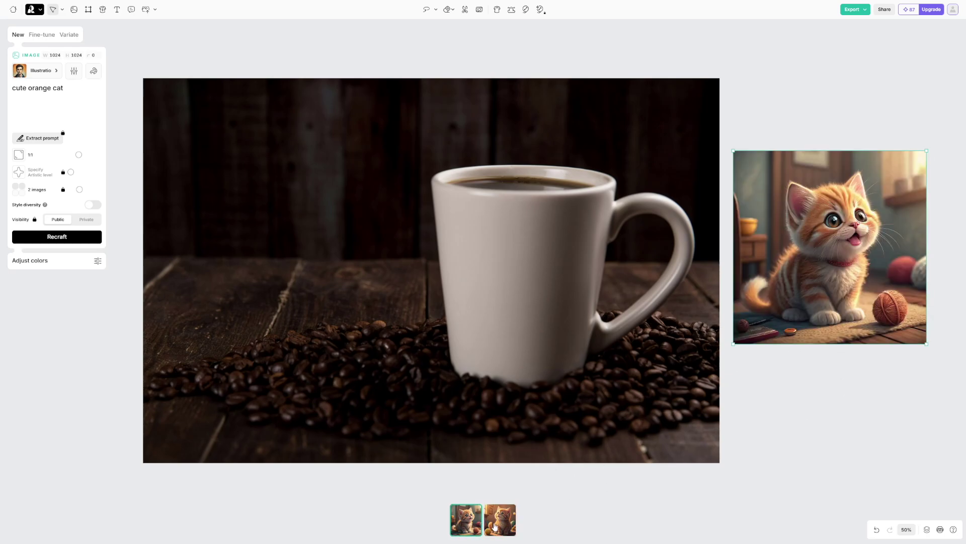
Turn the coffee mug photo into a mockup
left_click(561, 228)
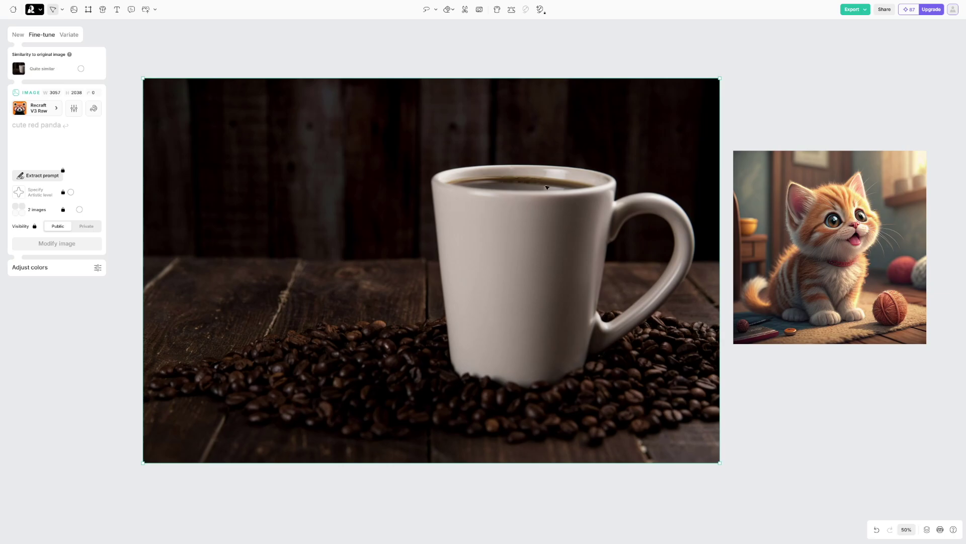
left_click(497, 11)
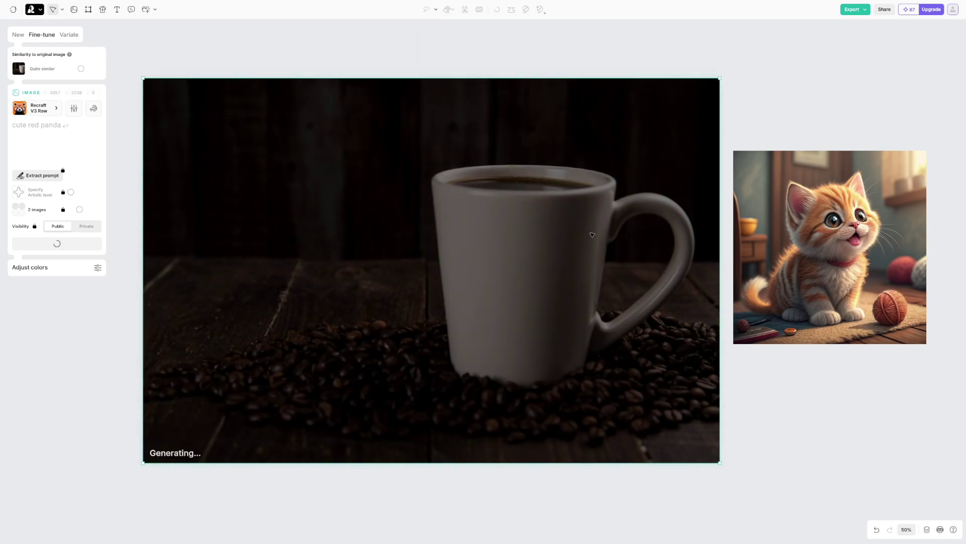
scroll(609, 298, "down", 5)
scroll(567, 235, "up", 3)
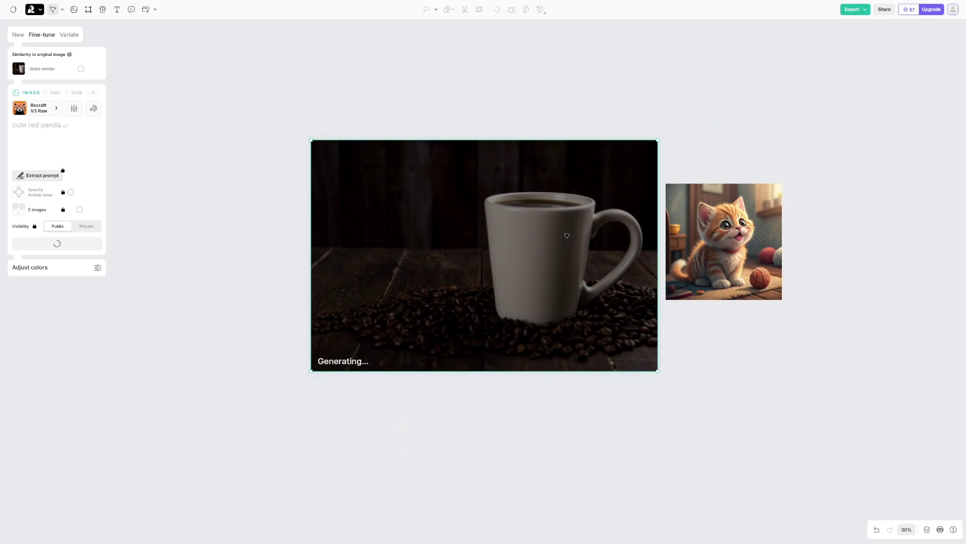
left_click(103, 10)
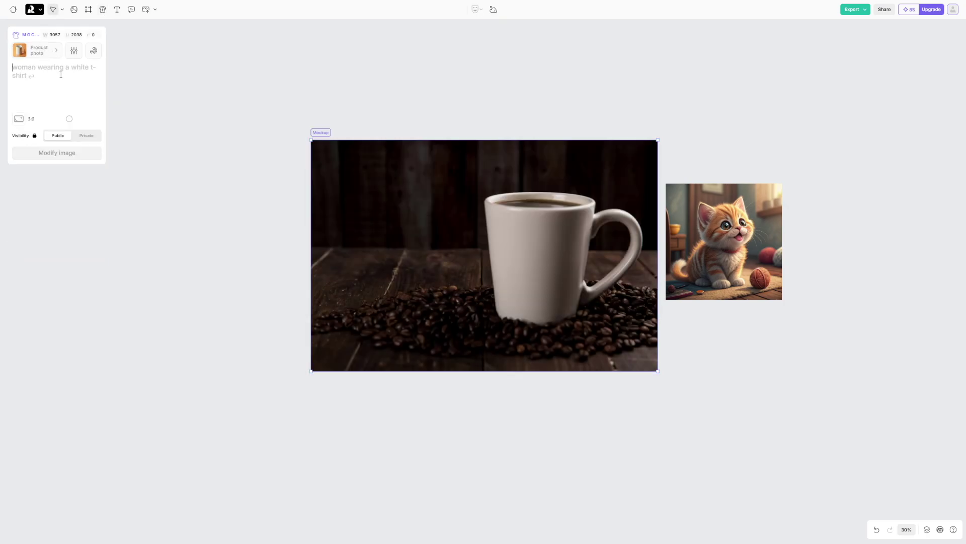
Try to modify the coffee mug mockup with the prompt "white mug"
type("mug")
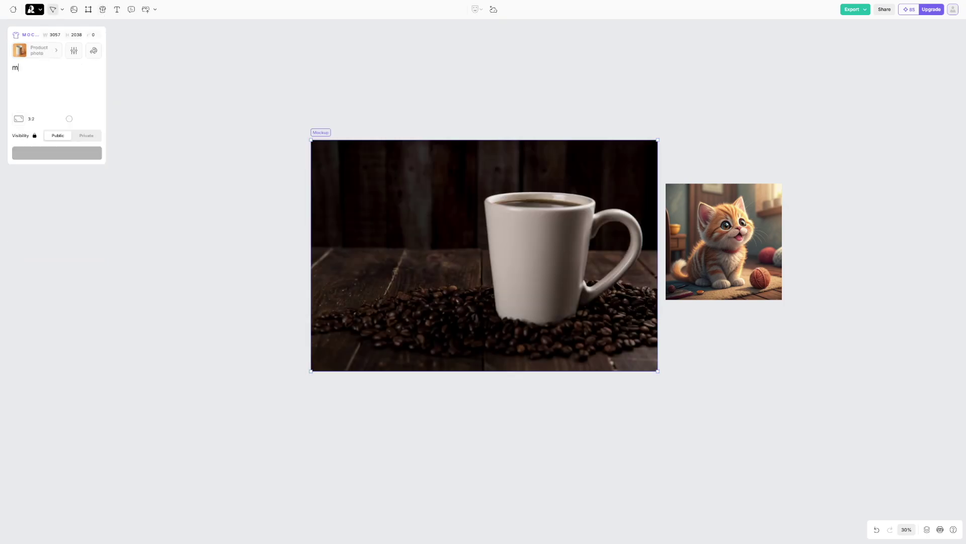
key("BackSpace")
key("BackSpace")
key("BackSpace")
type("white mug")
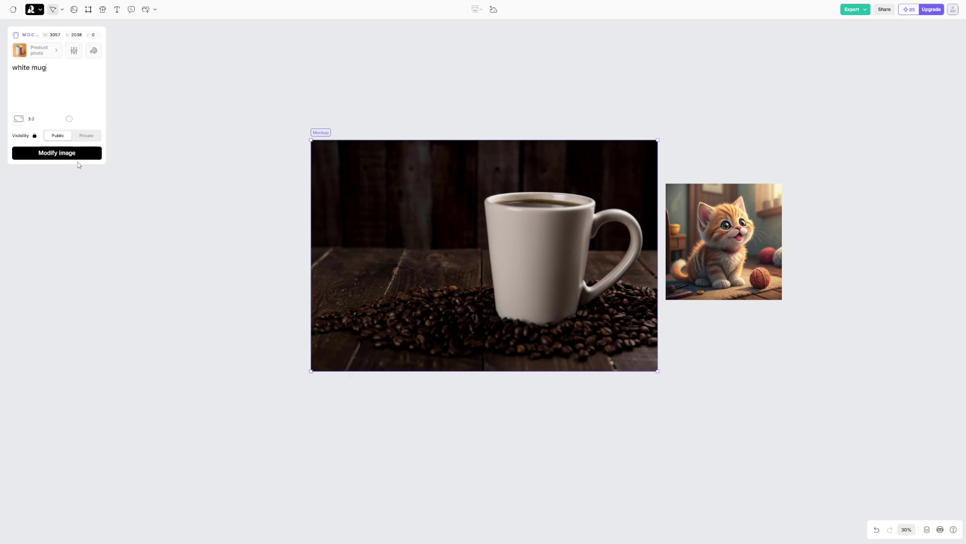
left_click(61, 159)
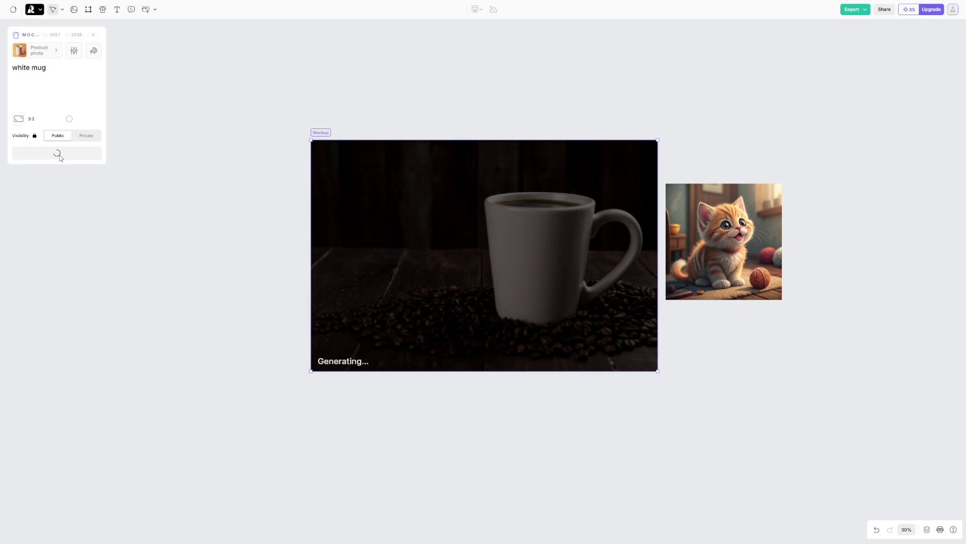
Add a new 1:1 mockup frame to the left of the coffee photo and generate it from the prompt "white mug"
left_click(79, 107)
left_click_drag(498, 266, 226, 157)
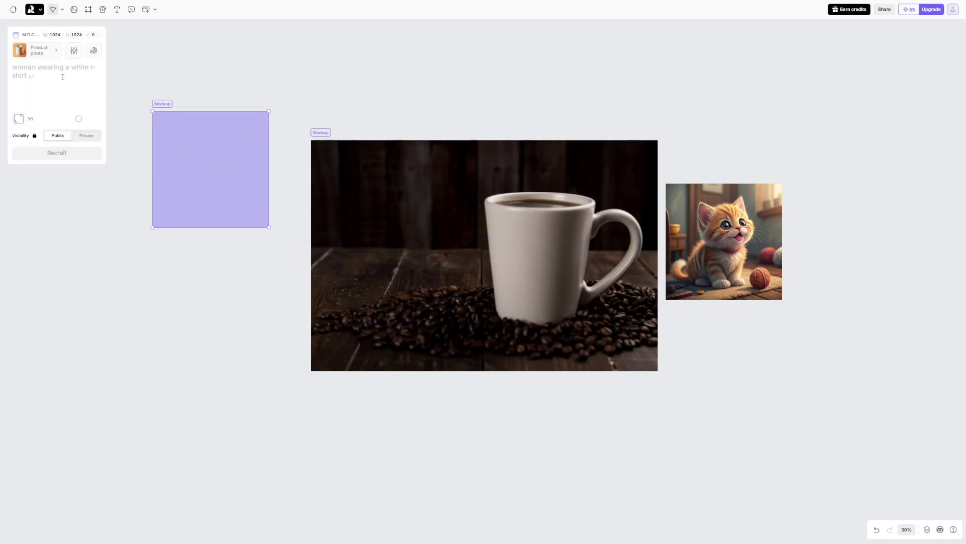
type("white mug")
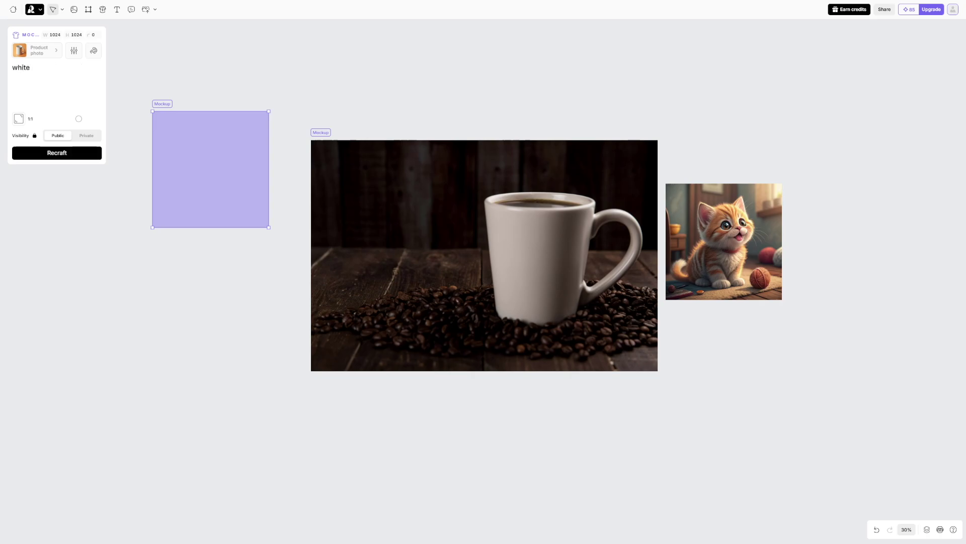
left_click(76, 155)
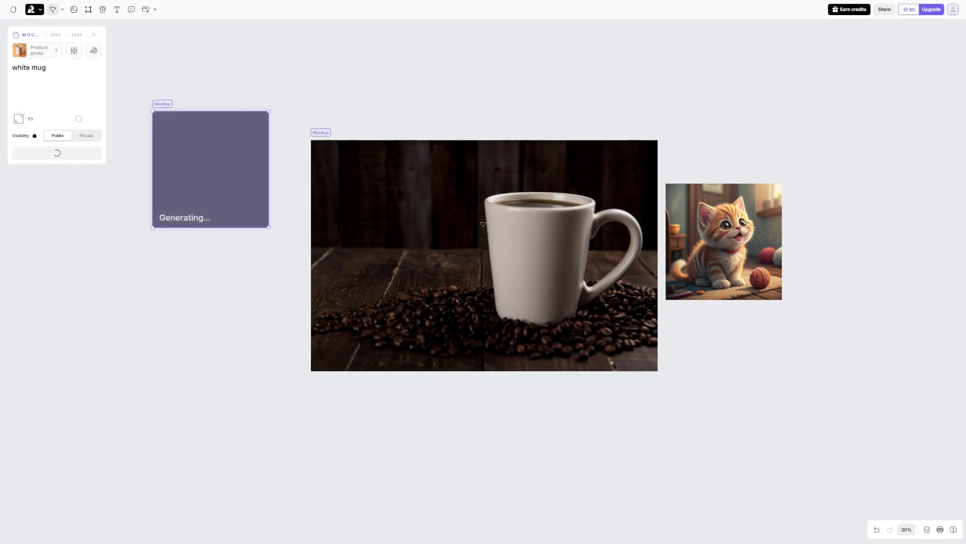
Examine the coffee mug mockup, the generated white mug mockup, and the cat image on the canvas
left_click(452, 224)
key("shift+2")
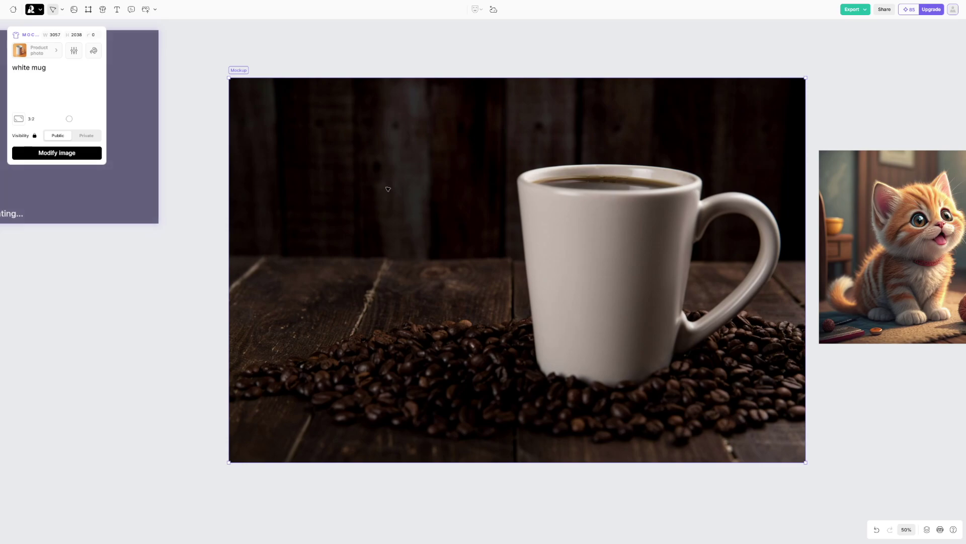
left_click(334, 70)
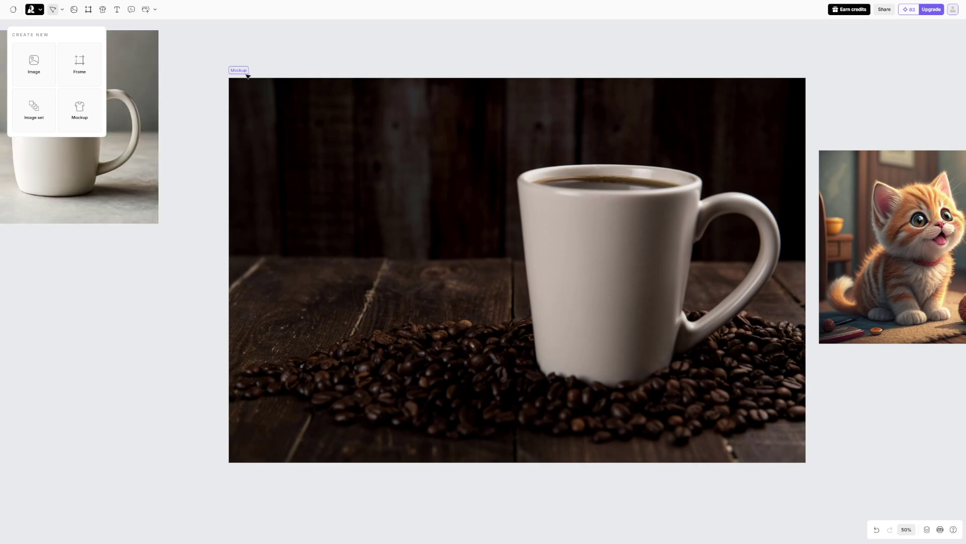
left_click(480, 216)
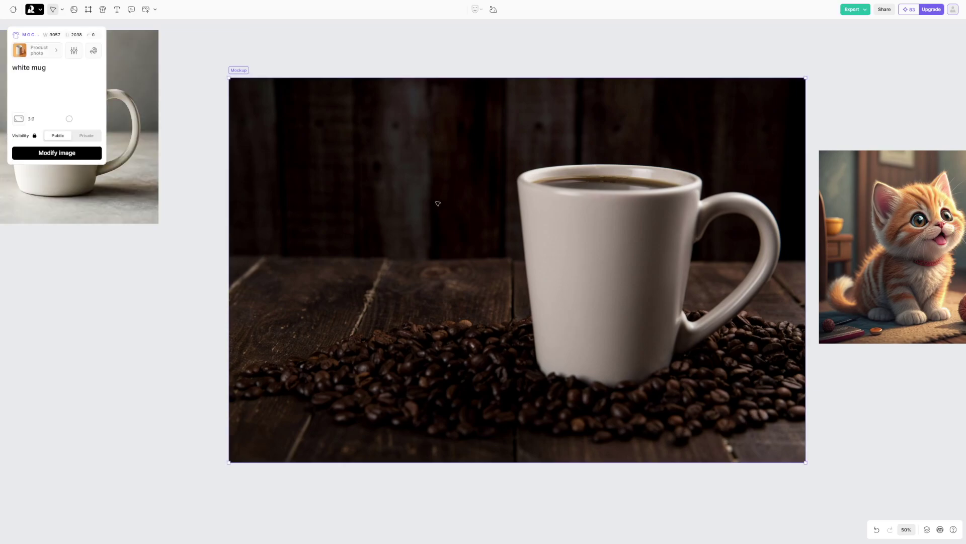
scroll(830, 403, "right", 3)
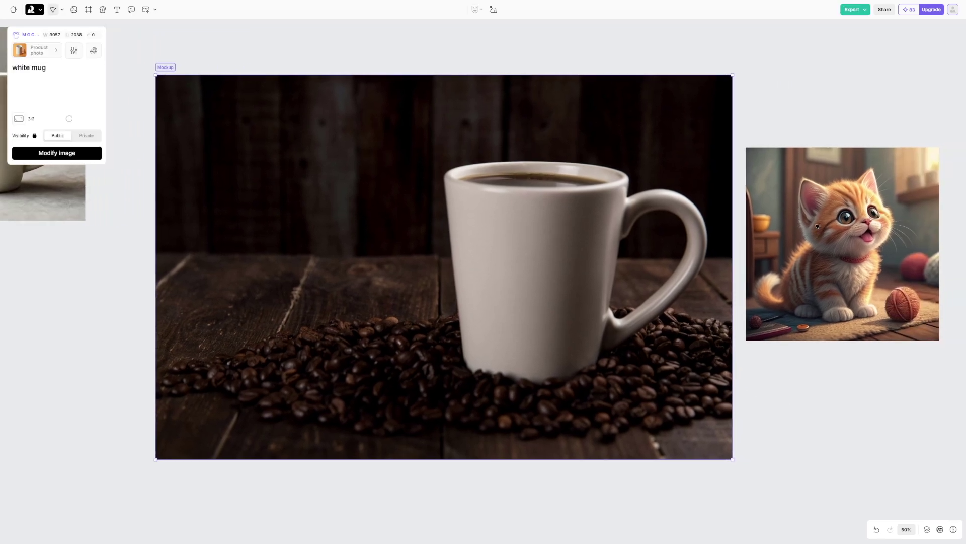
left_click(821, 189)
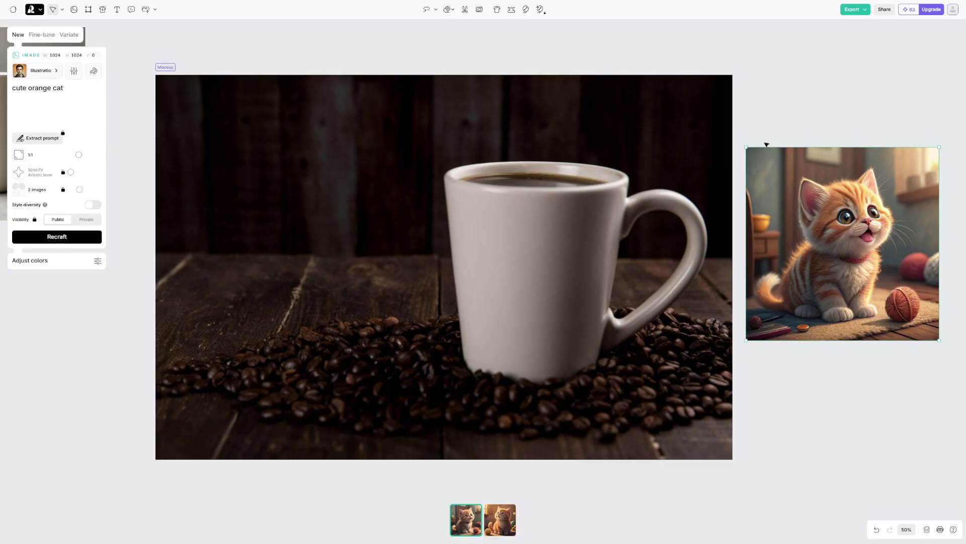
scroll(744, 139, "down", 5)
scroll(625, 198, "up", 5)
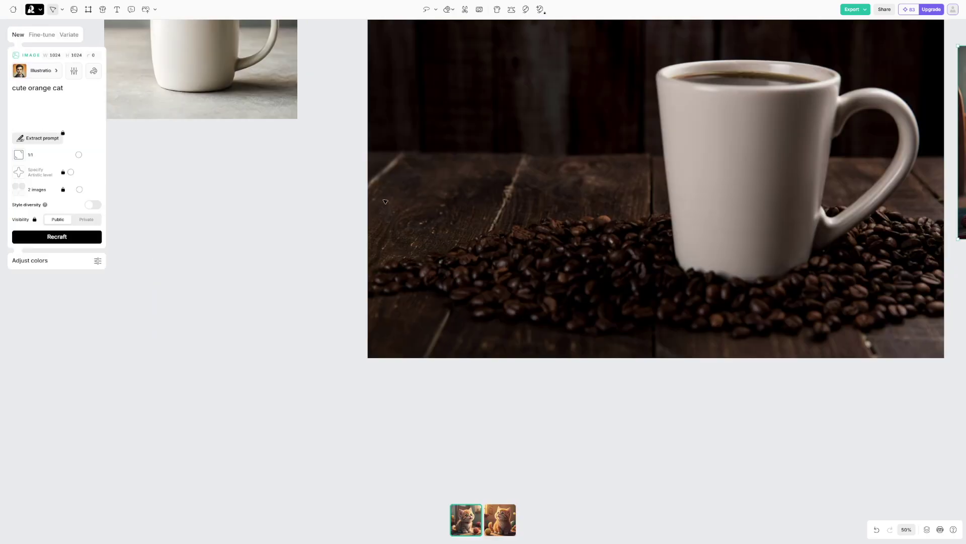
scroll(390, 202, "up", 5)
scroll(390, 202, "left", 4)
left_click(405, 231)
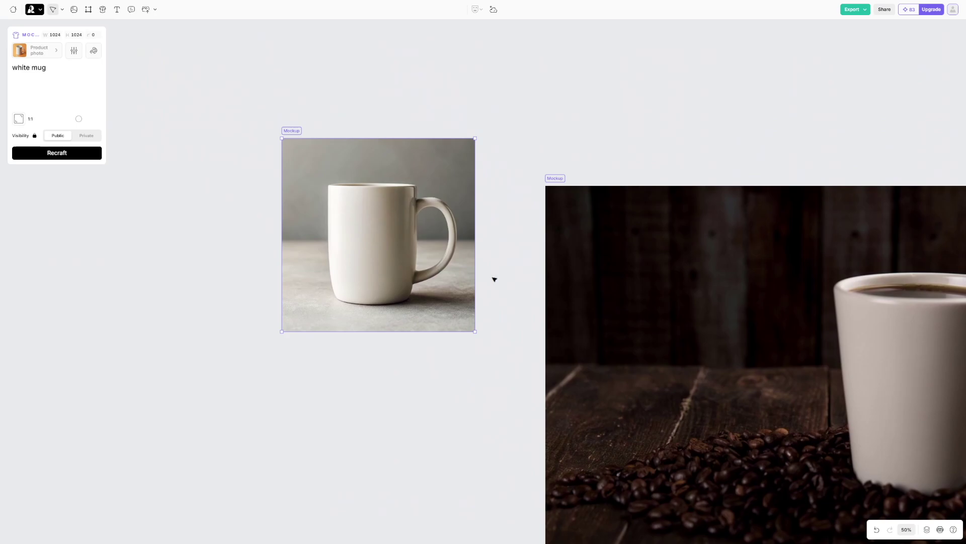
left_click_drag(732, 149, 352, 54)
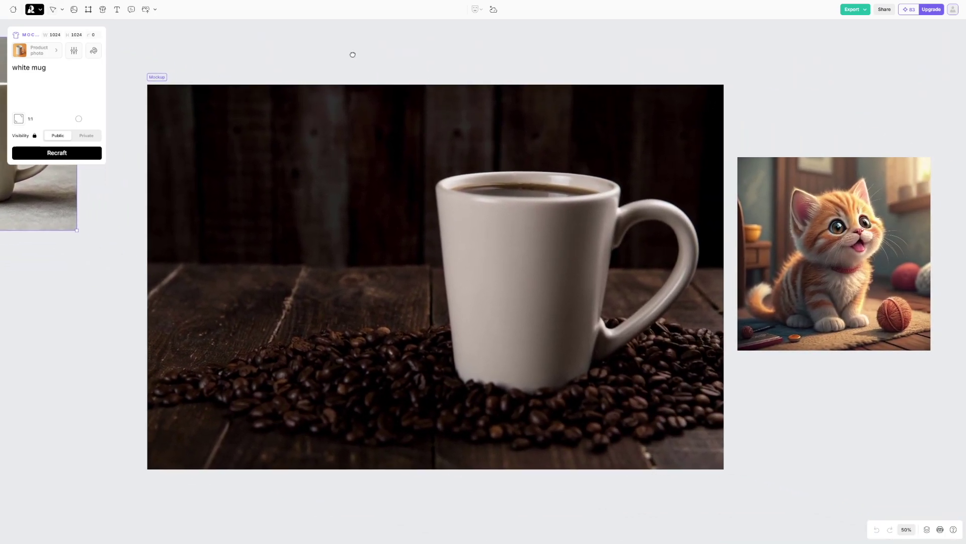
left_click(784, 124)
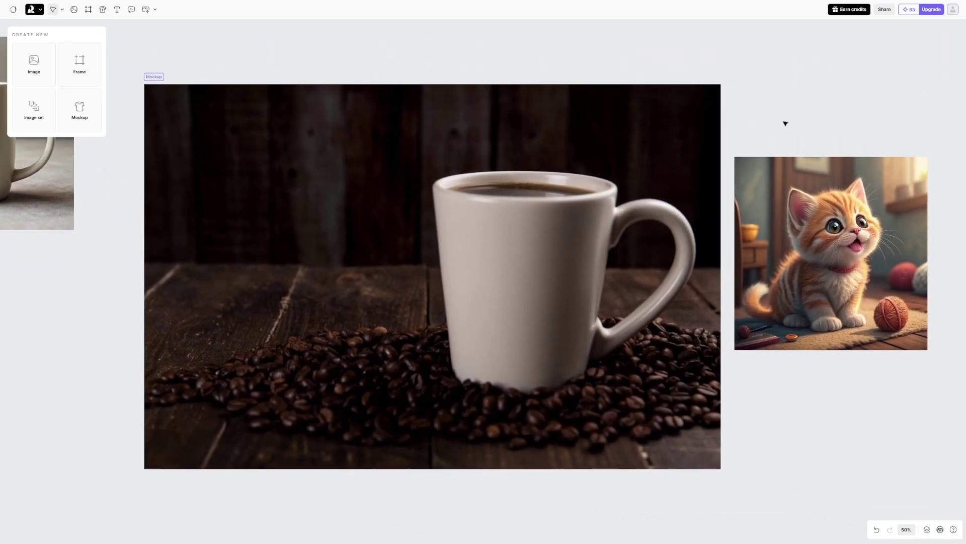
Place the kitten image on the coffee mug mockup and shrink it to about 192 × 192 over the mug's body
left_click(769, 191)
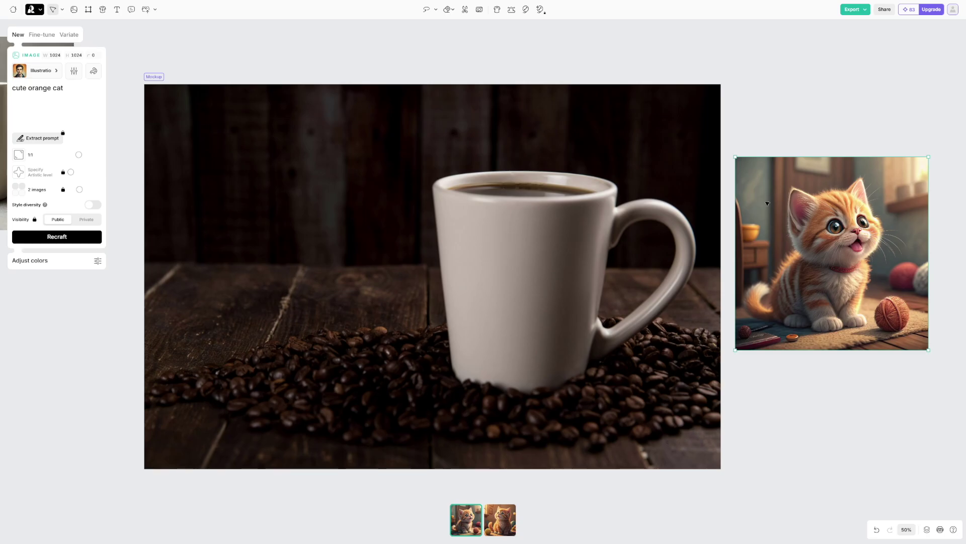
left_click_drag(803, 206, 604, 227)
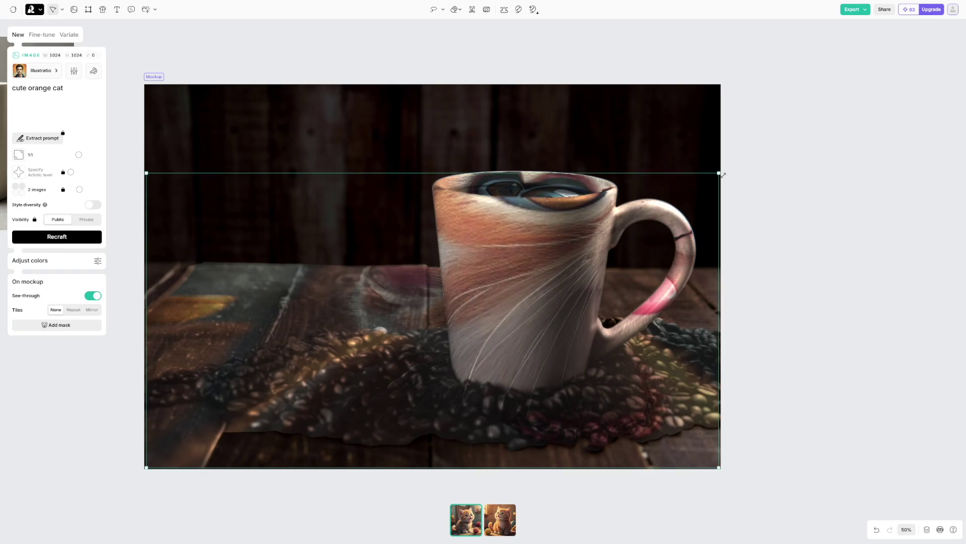
left_click_drag(719, 172, 345, 450)
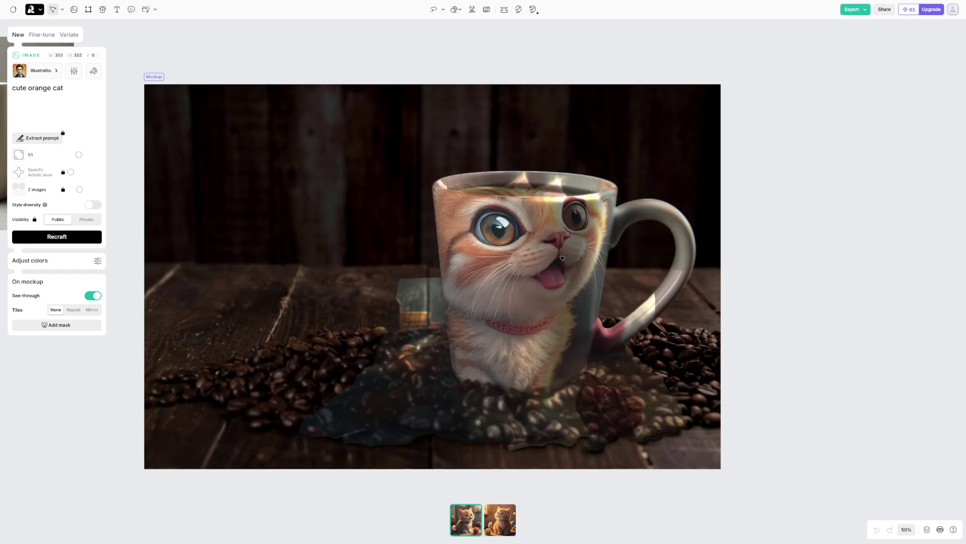
left_click_drag(304, 174, 694, 304)
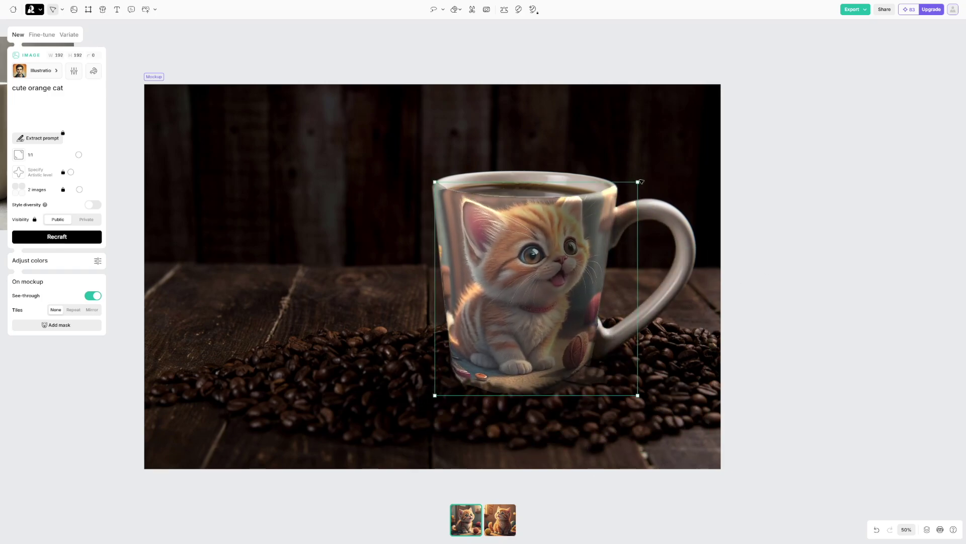
Fine-tune the kitten artwork's size and position so it wraps the mug's body below the rim, and deselect it
left_click_drag(637, 181, 617, 196)
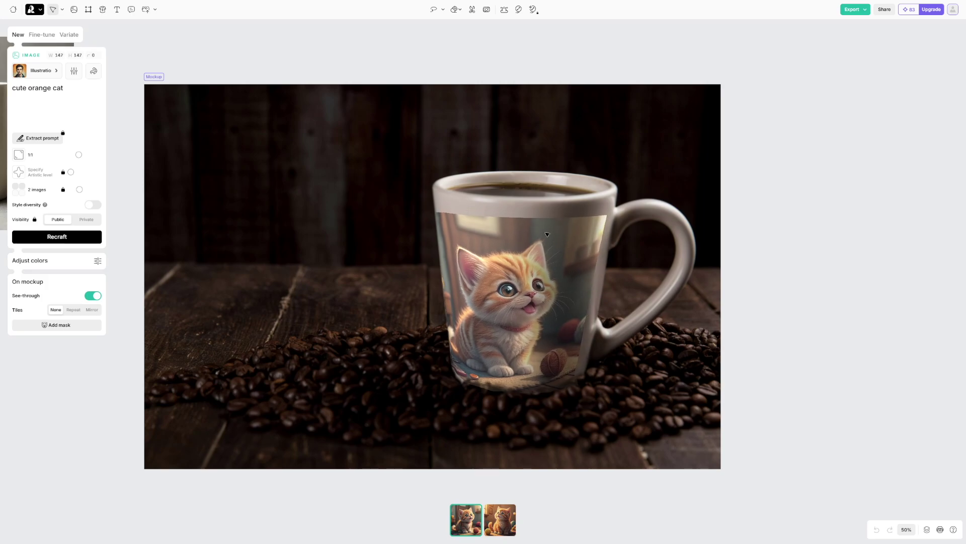
left_click_drag(475, 260, 487, 284)
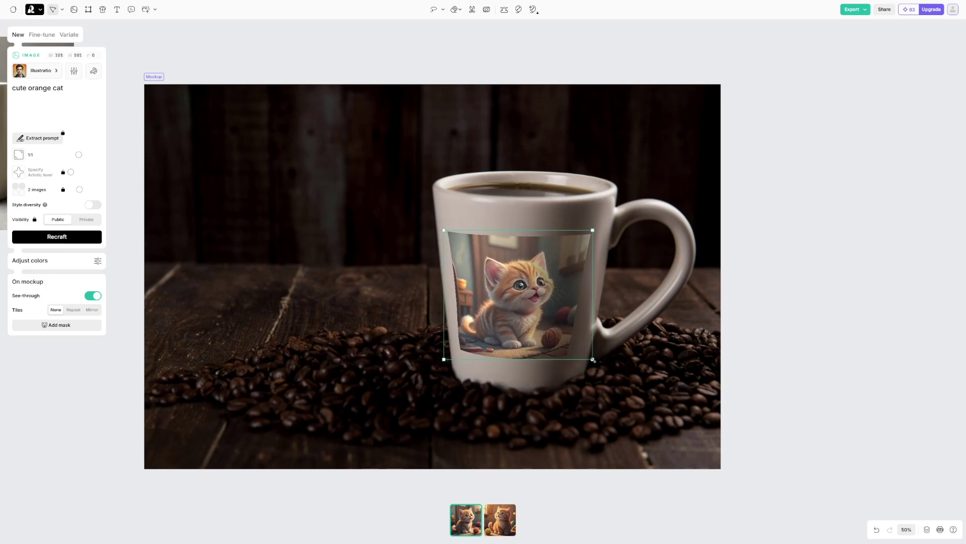
left_click_drag(592, 360, 621, 406)
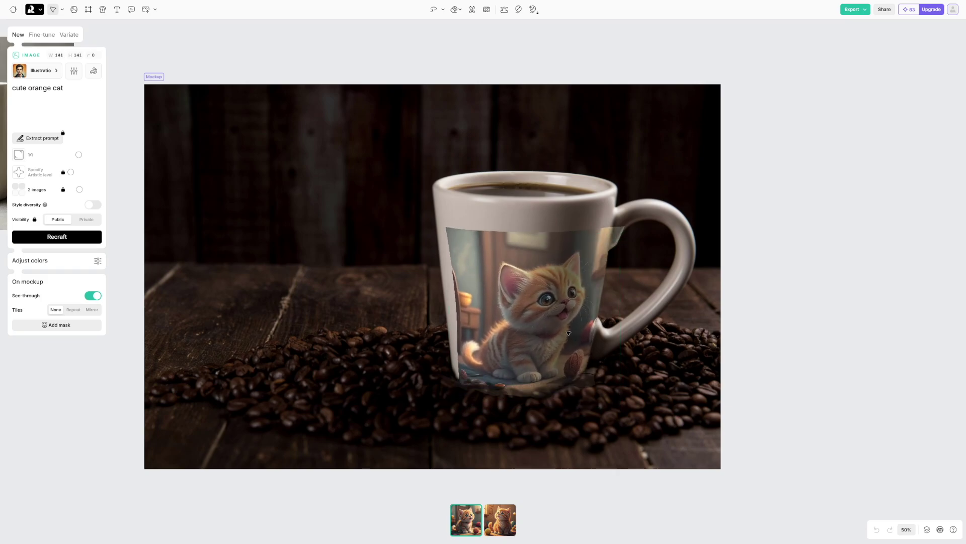
left_click_drag(553, 315, 556, 317)
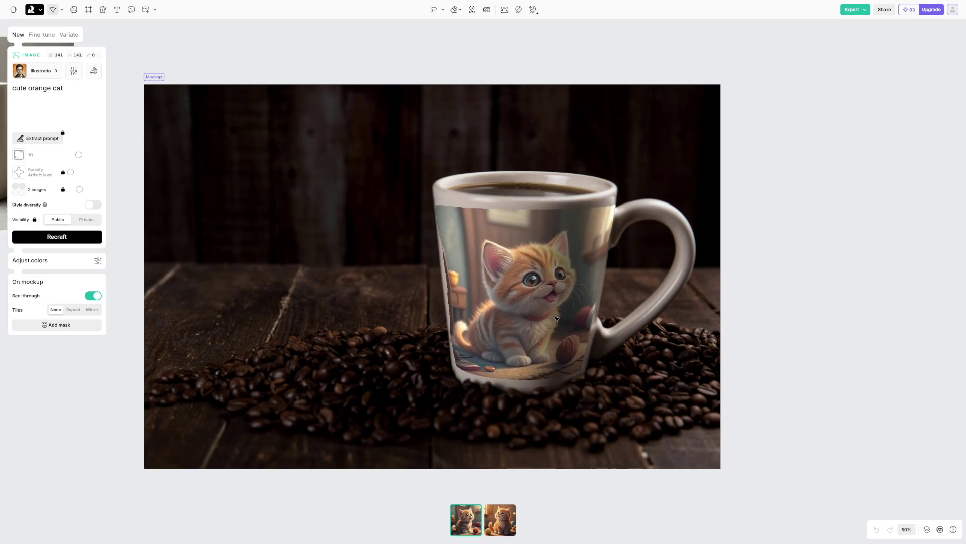
left_click_drag(436, 204, 416, 184)
left_click_drag(537, 293, 545, 297)
left_click(775, 248)
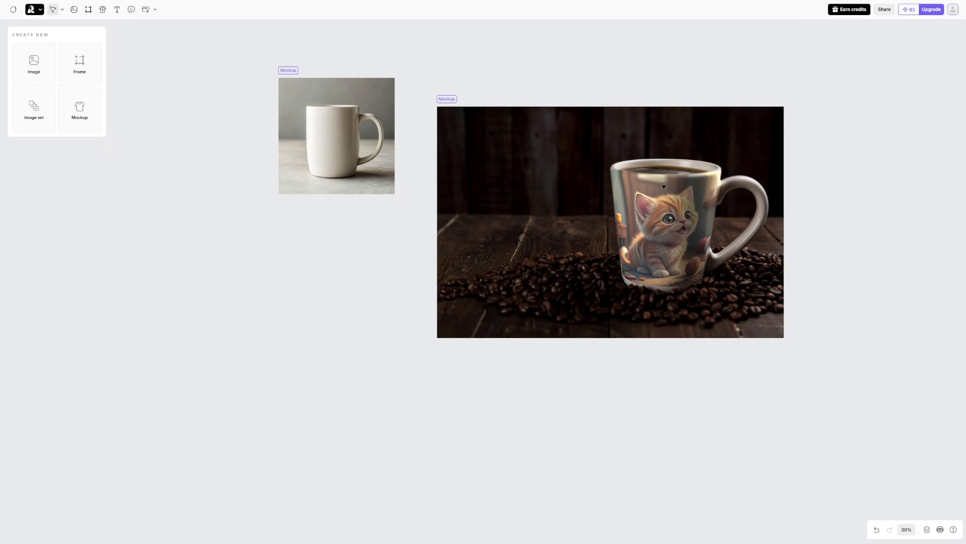
Move the white mug mockup down and slightly left on the canvas, away from the coffee mug mockup
left_click_drag(333, 155, 287, 298)
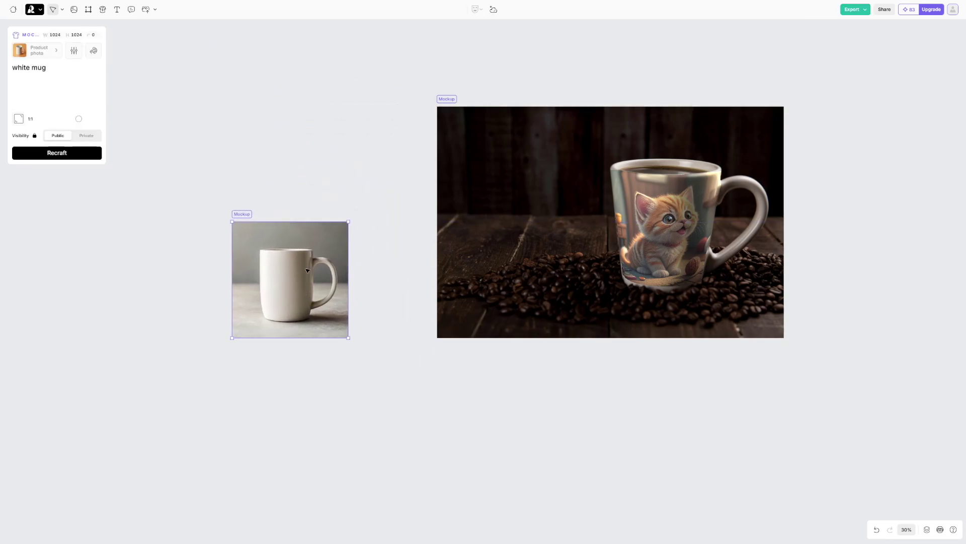
Move the kitten artwork from the coffee mug mockup onto the body of the white mug mockup
left_click_drag(685, 220, 299, 269)
scroll(254, 283, "up", 3)
scroll(255, 283, "up", 5)
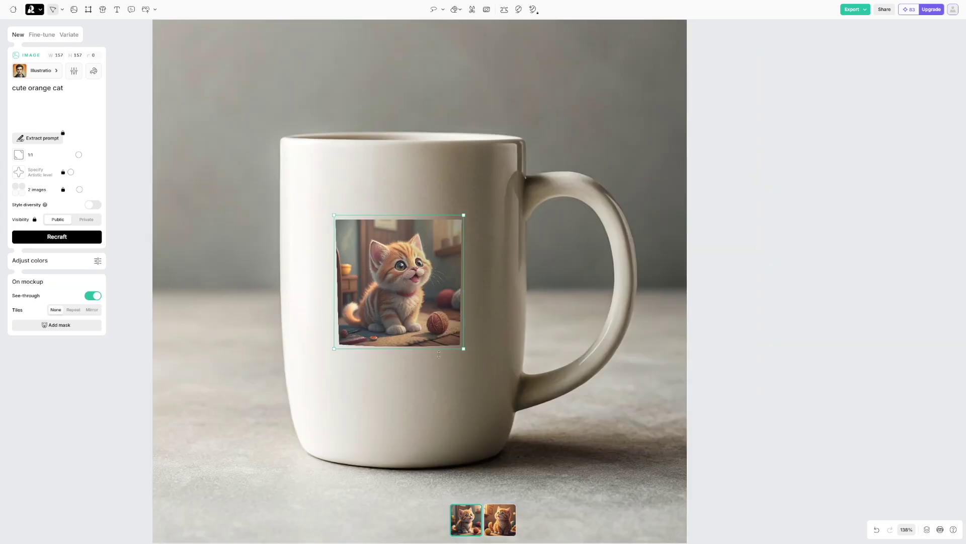
Enlarge and reposition the kitten artwork so it covers the white mug's body from rim to base, and deselect it
left_click_drag(464, 349, 535, 451)
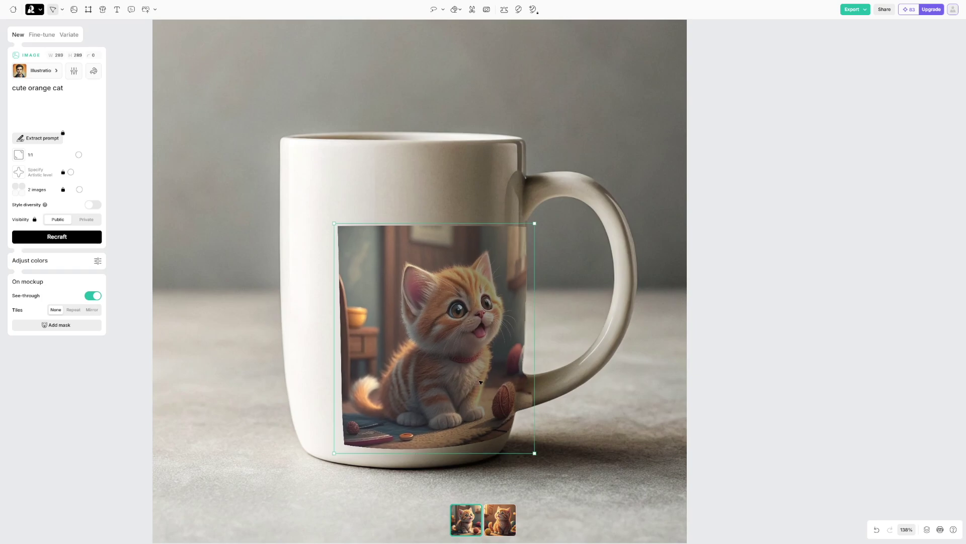
scroll(455, 359, "up", 5)
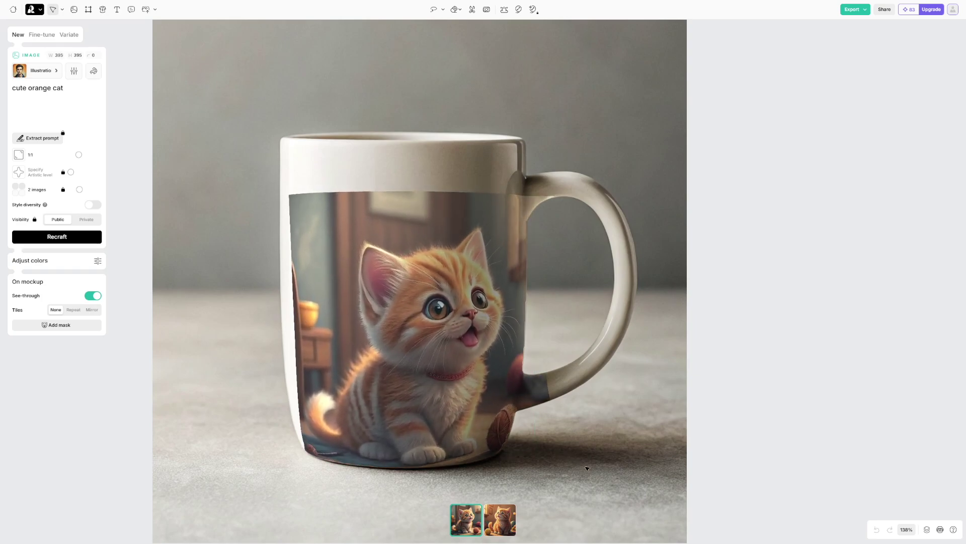
left_click_drag(451, 379, 410, 340)
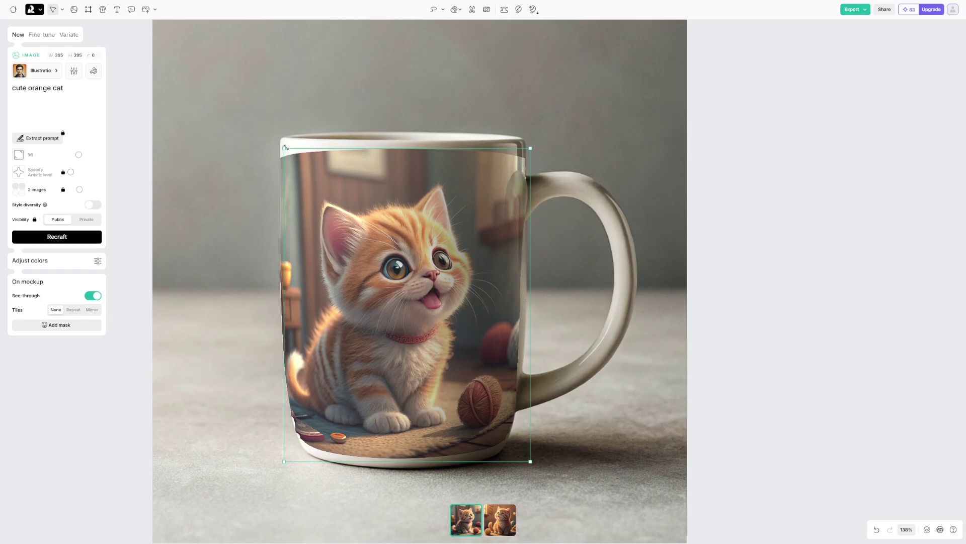
left_click_drag(283, 147, 246, 126)
left_click(663, 283)
left_click(663, 284)
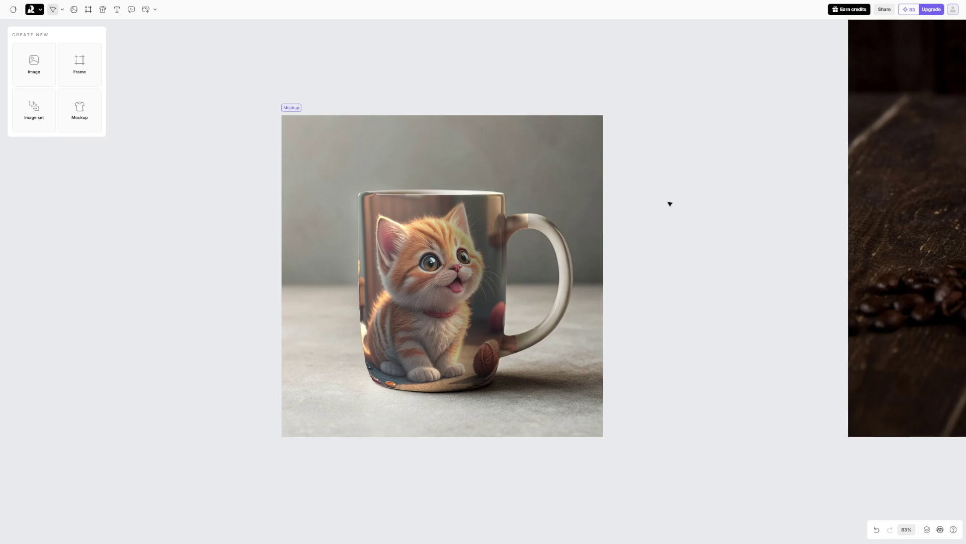
scroll(670, 204, "down", 5)
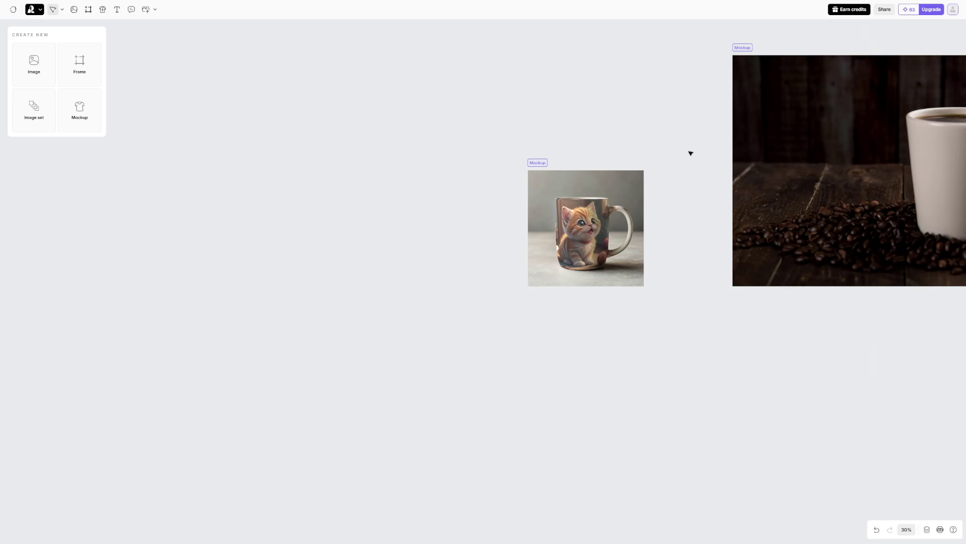
left_click_drag(694, 164, 482, 258)
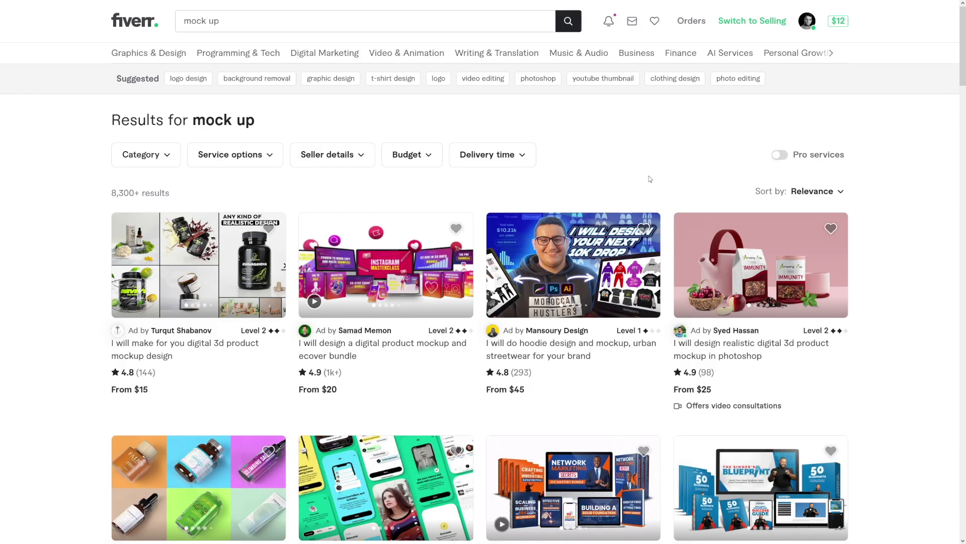
On Fiverr, review the Basic package's price and contents in the hoodie design and mockup gig, and return to the results
left_click(549, 349)
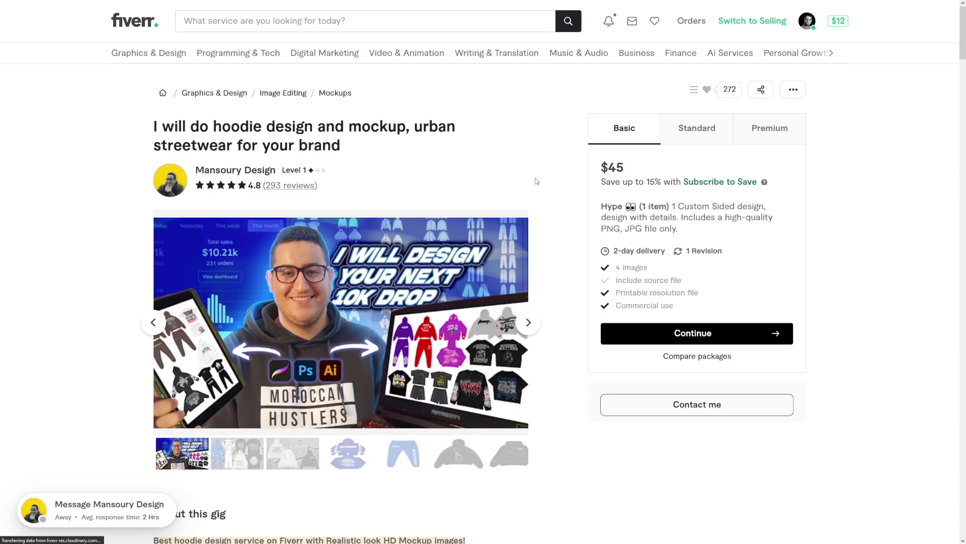
left_click_drag(597, 170, 644, 174)
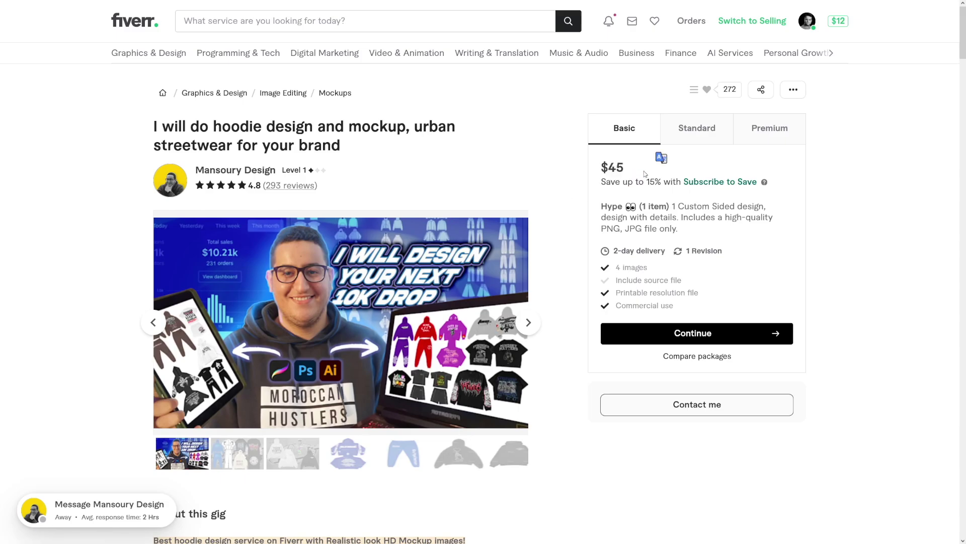
left_click_drag(616, 267, 649, 272)
left_click(670, 233)
key("alt+Left")
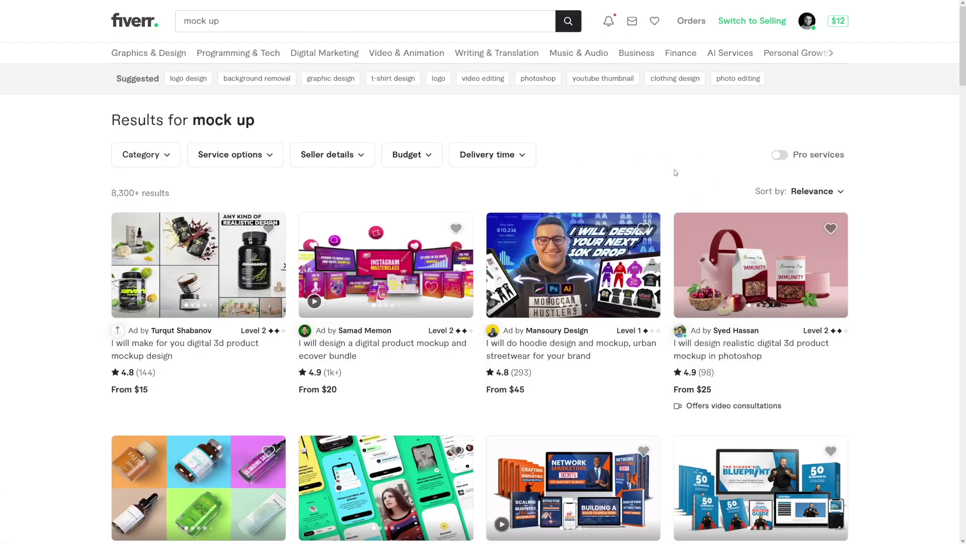
Browse further down the "mock up" search results to examine the offered mockup services and their starting prices
scroll(675, 189, "down", 2)
scroll(672, 192, "down", 2)
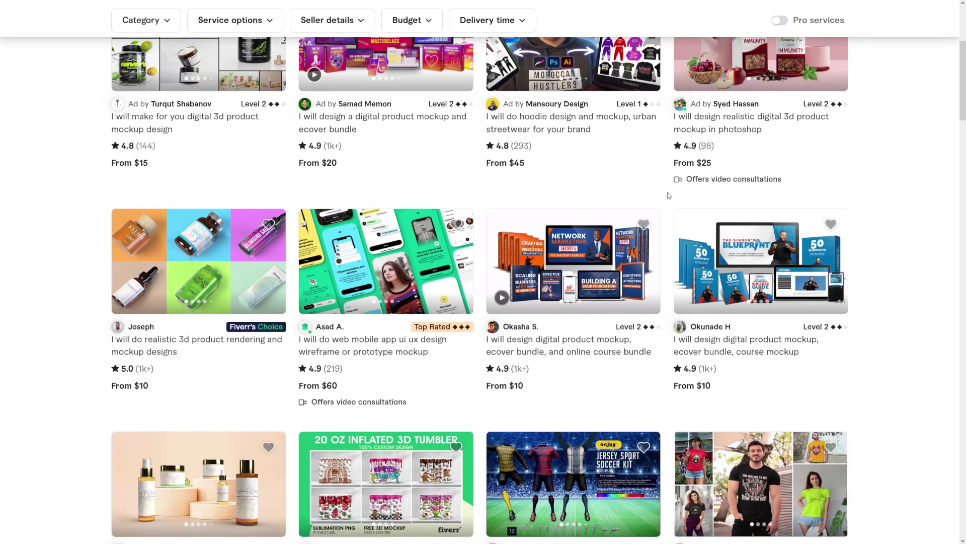
scroll(669, 195, "down", 5)
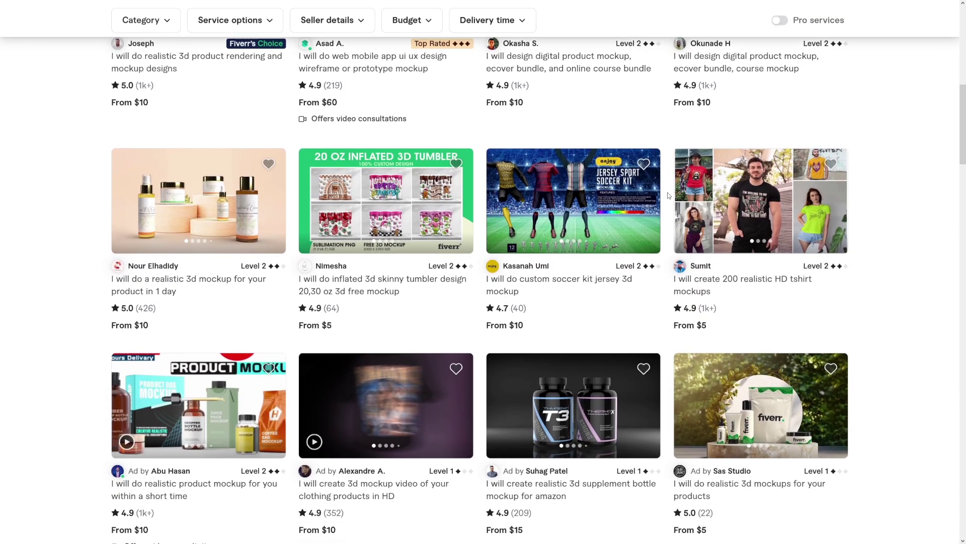
scroll(669, 196, "down", 2)
scroll(669, 196, "down", 2)
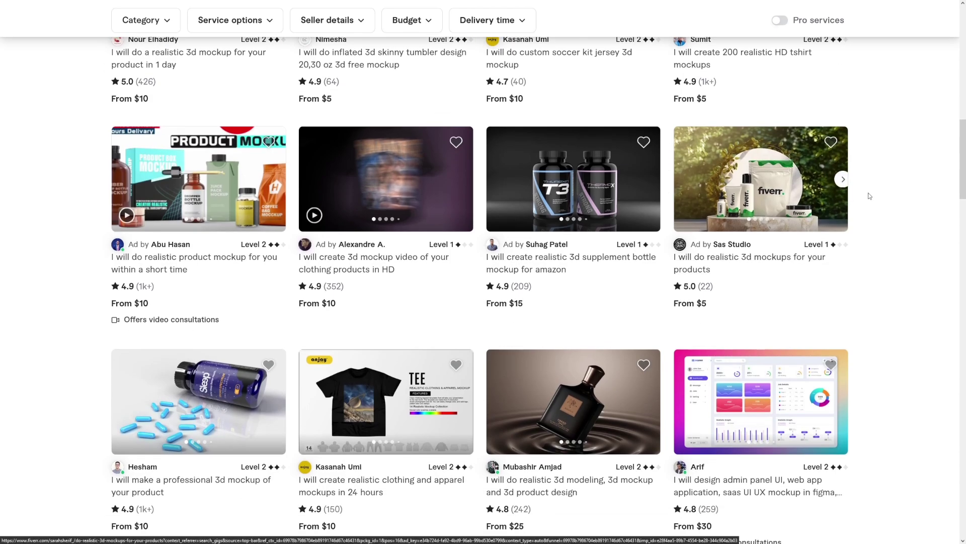
scroll(867, 194, "down", 4)
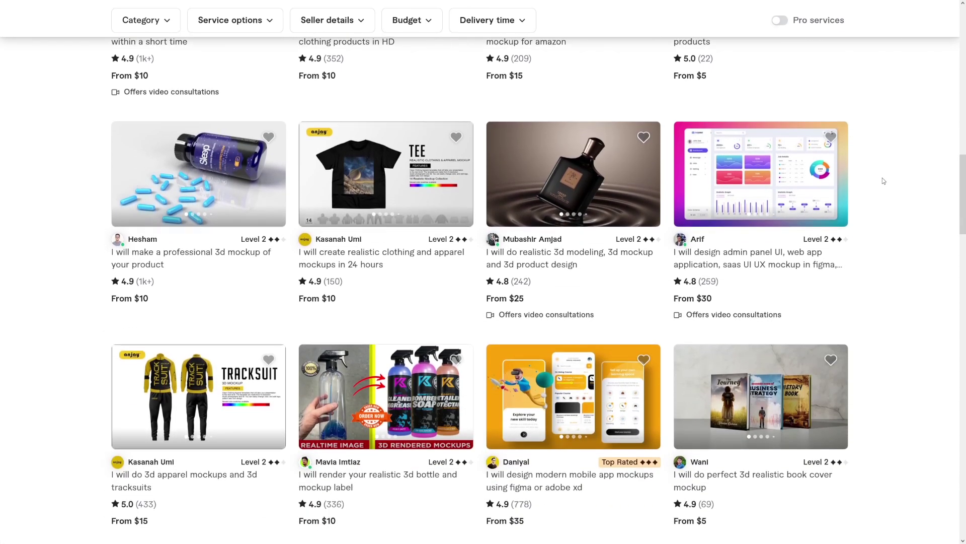
scroll(883, 178, "down", 3)
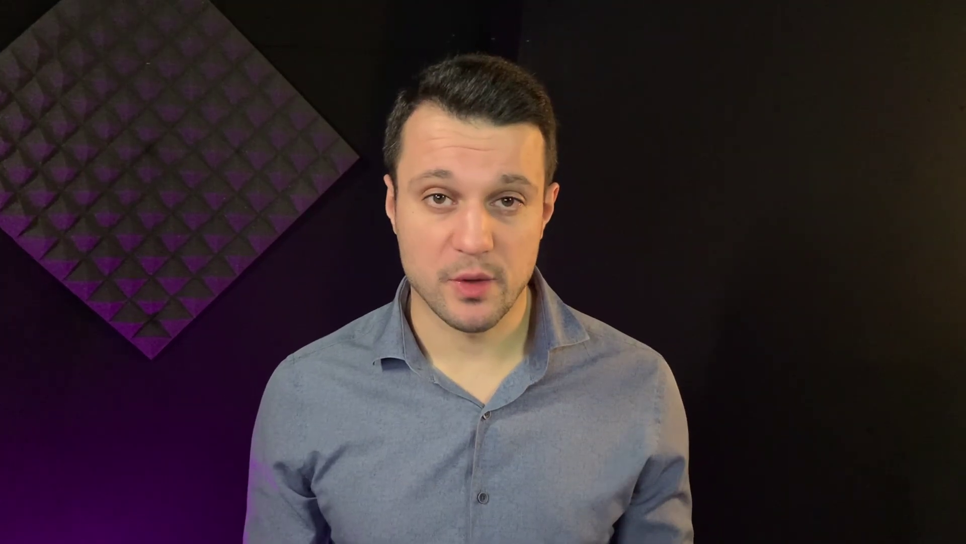